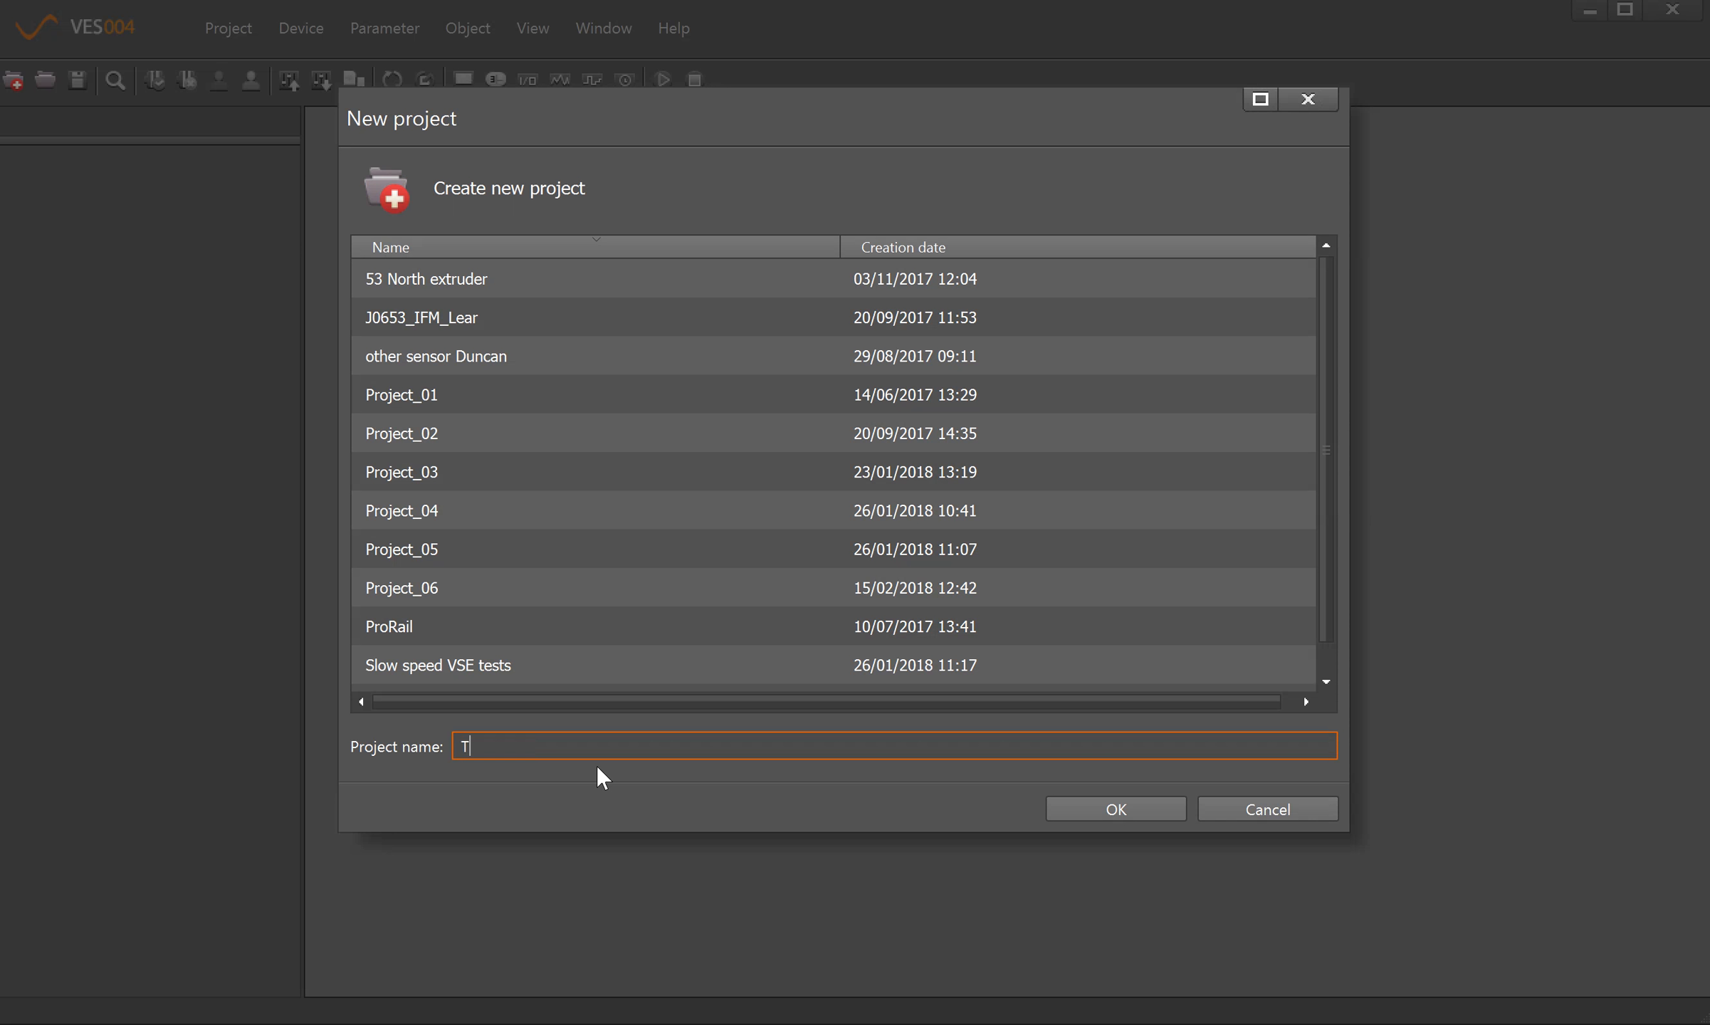
# - Name the new project Test and create it
pyautogui.write('est')
pyautogui.click(1073, 804)
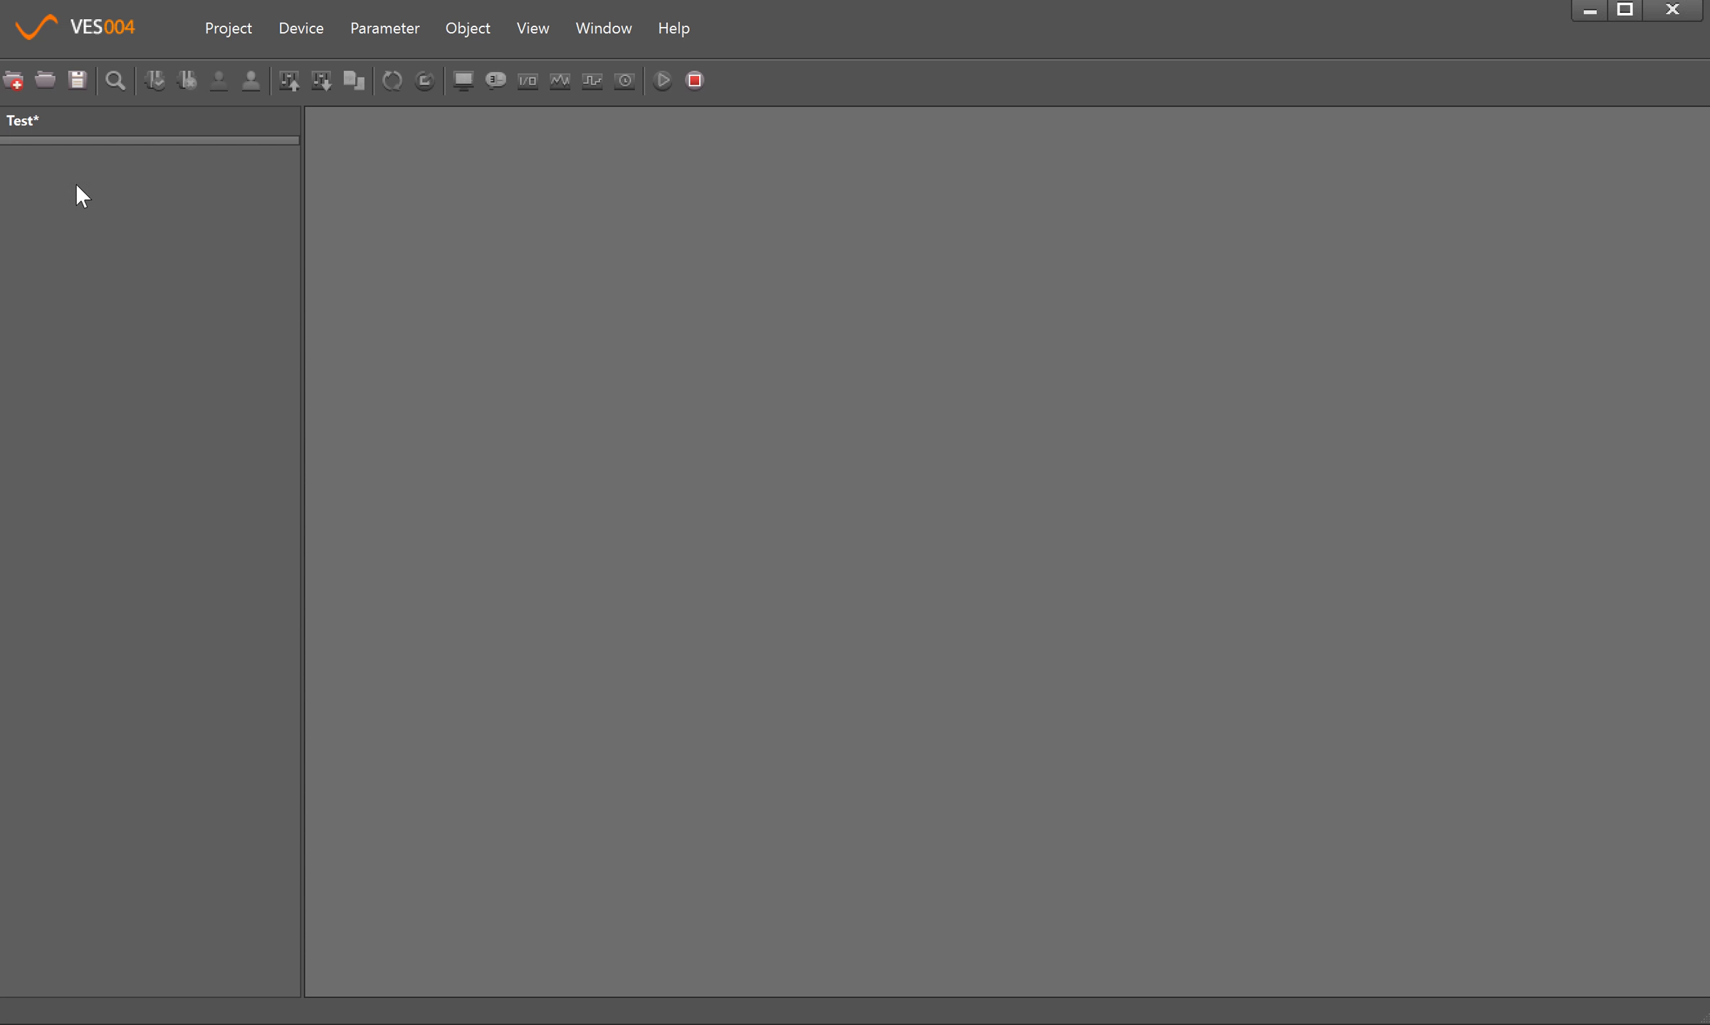
pyautogui.rightClick(50, 188)
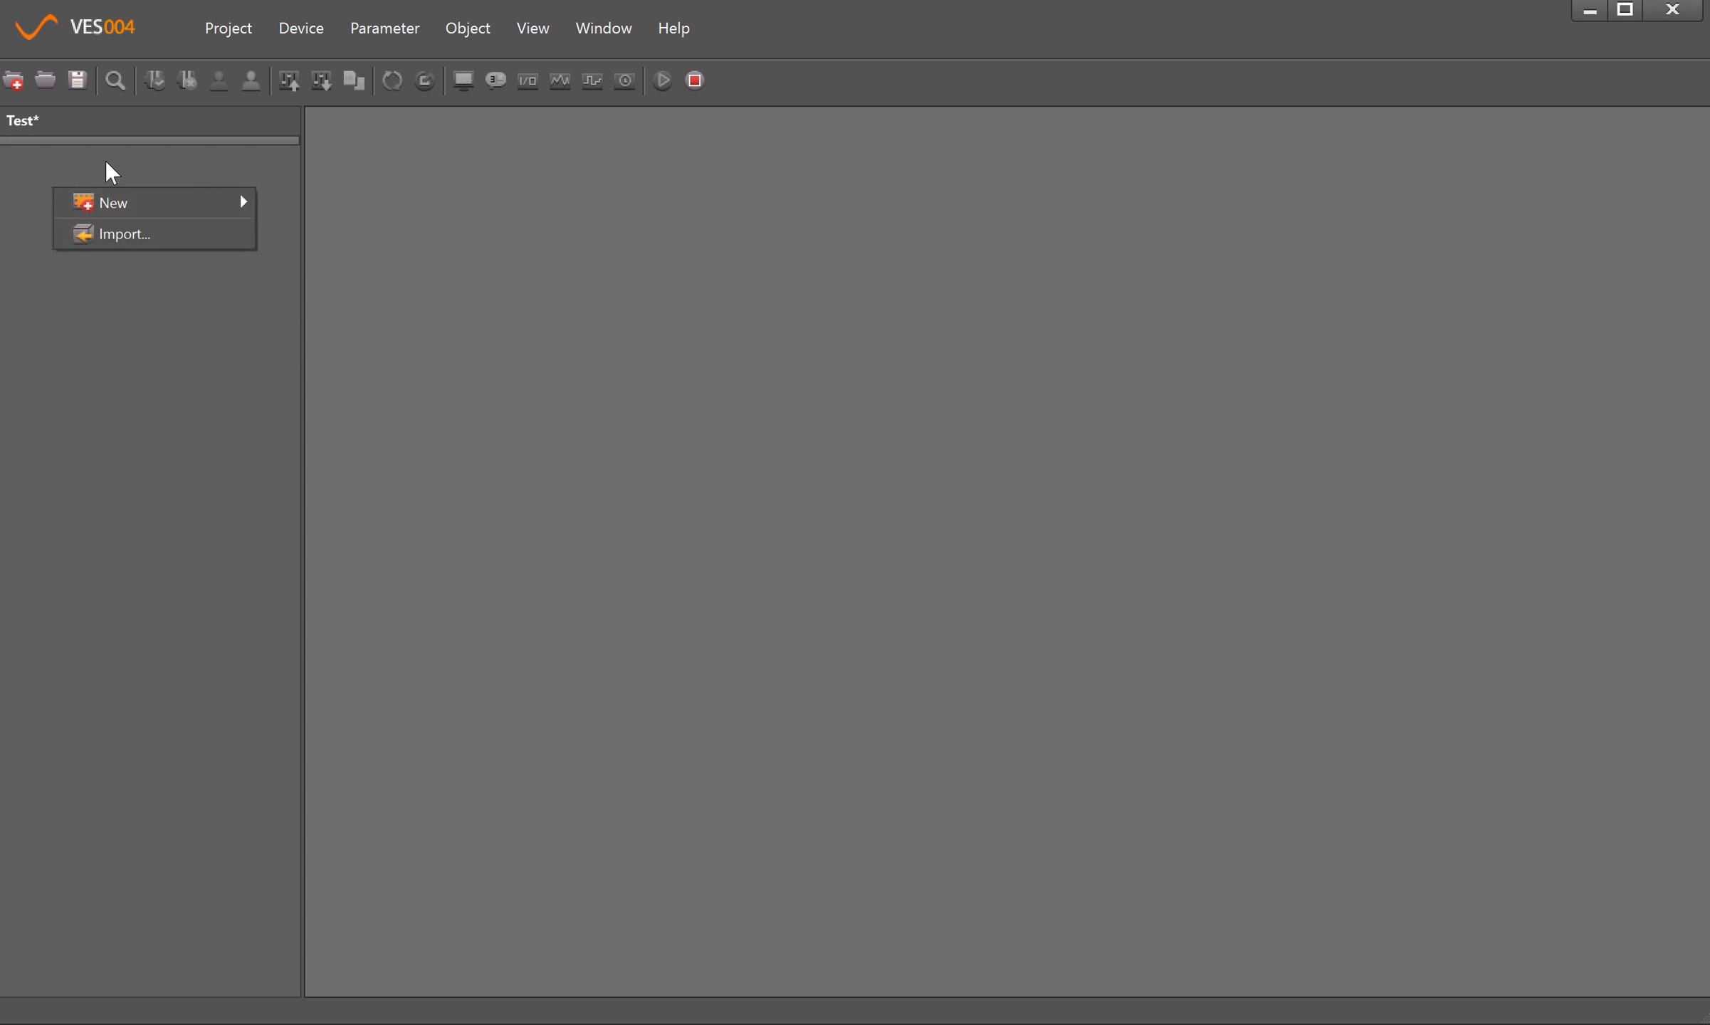
pyautogui.moveTo(115, 203)
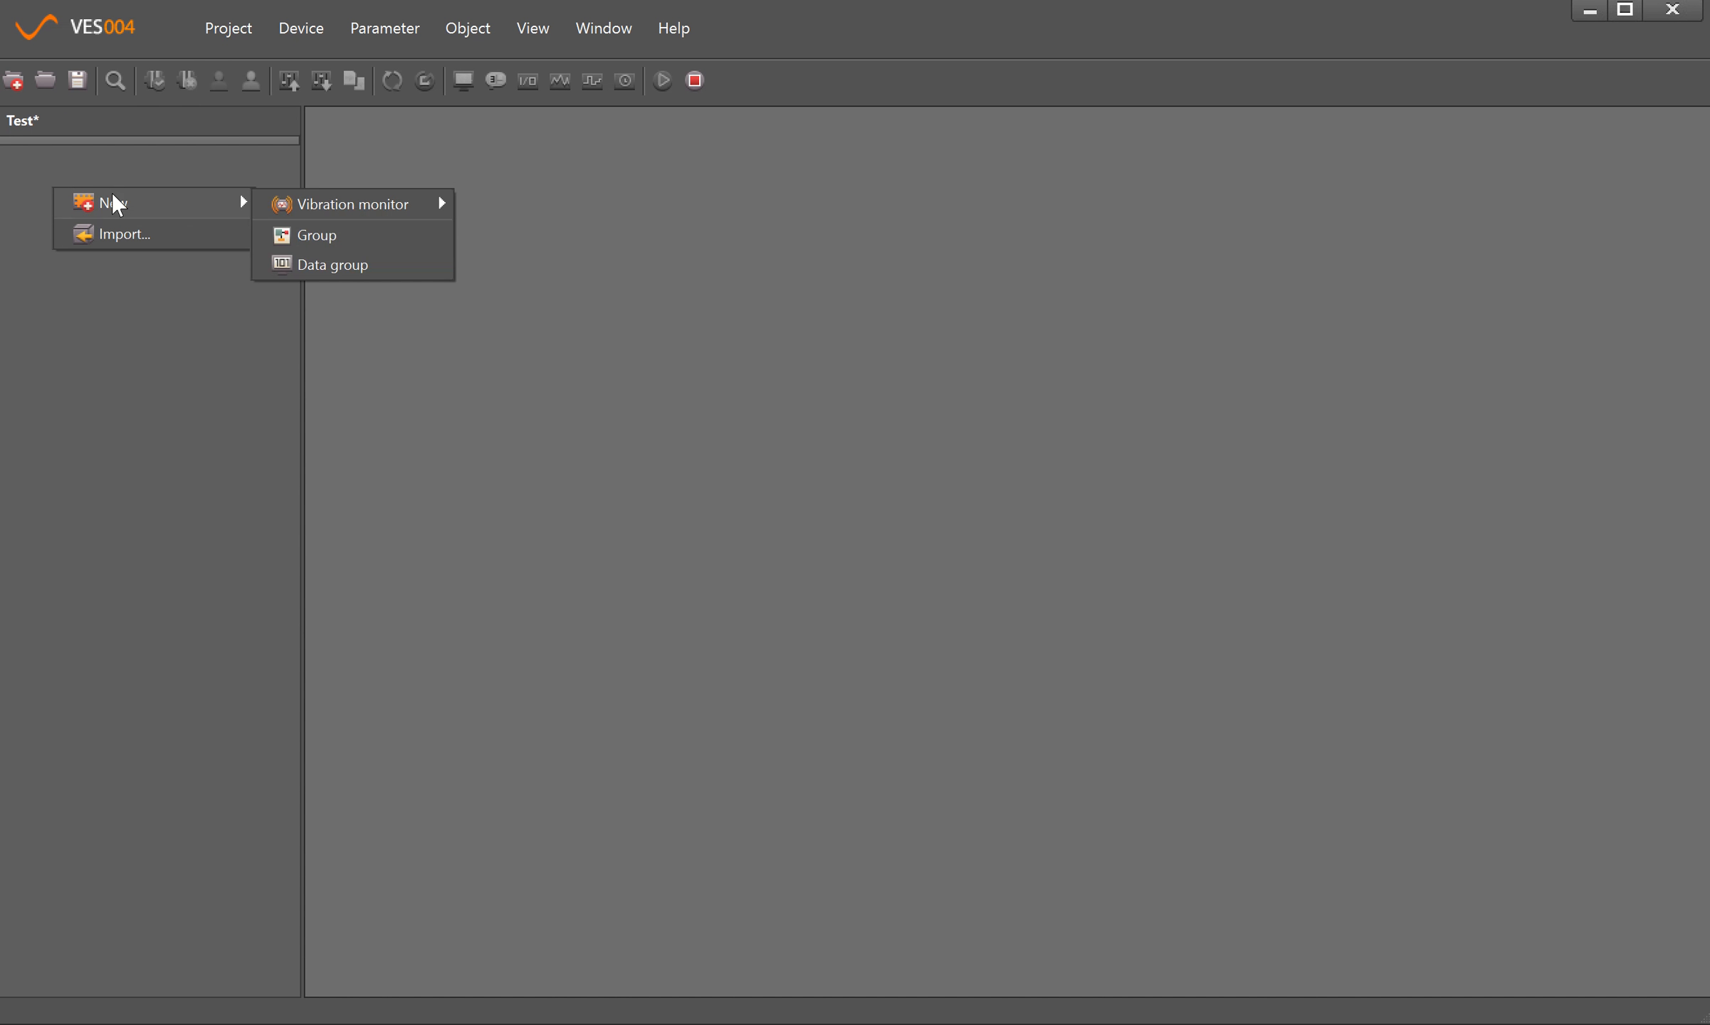
pyautogui.click(117, 198)
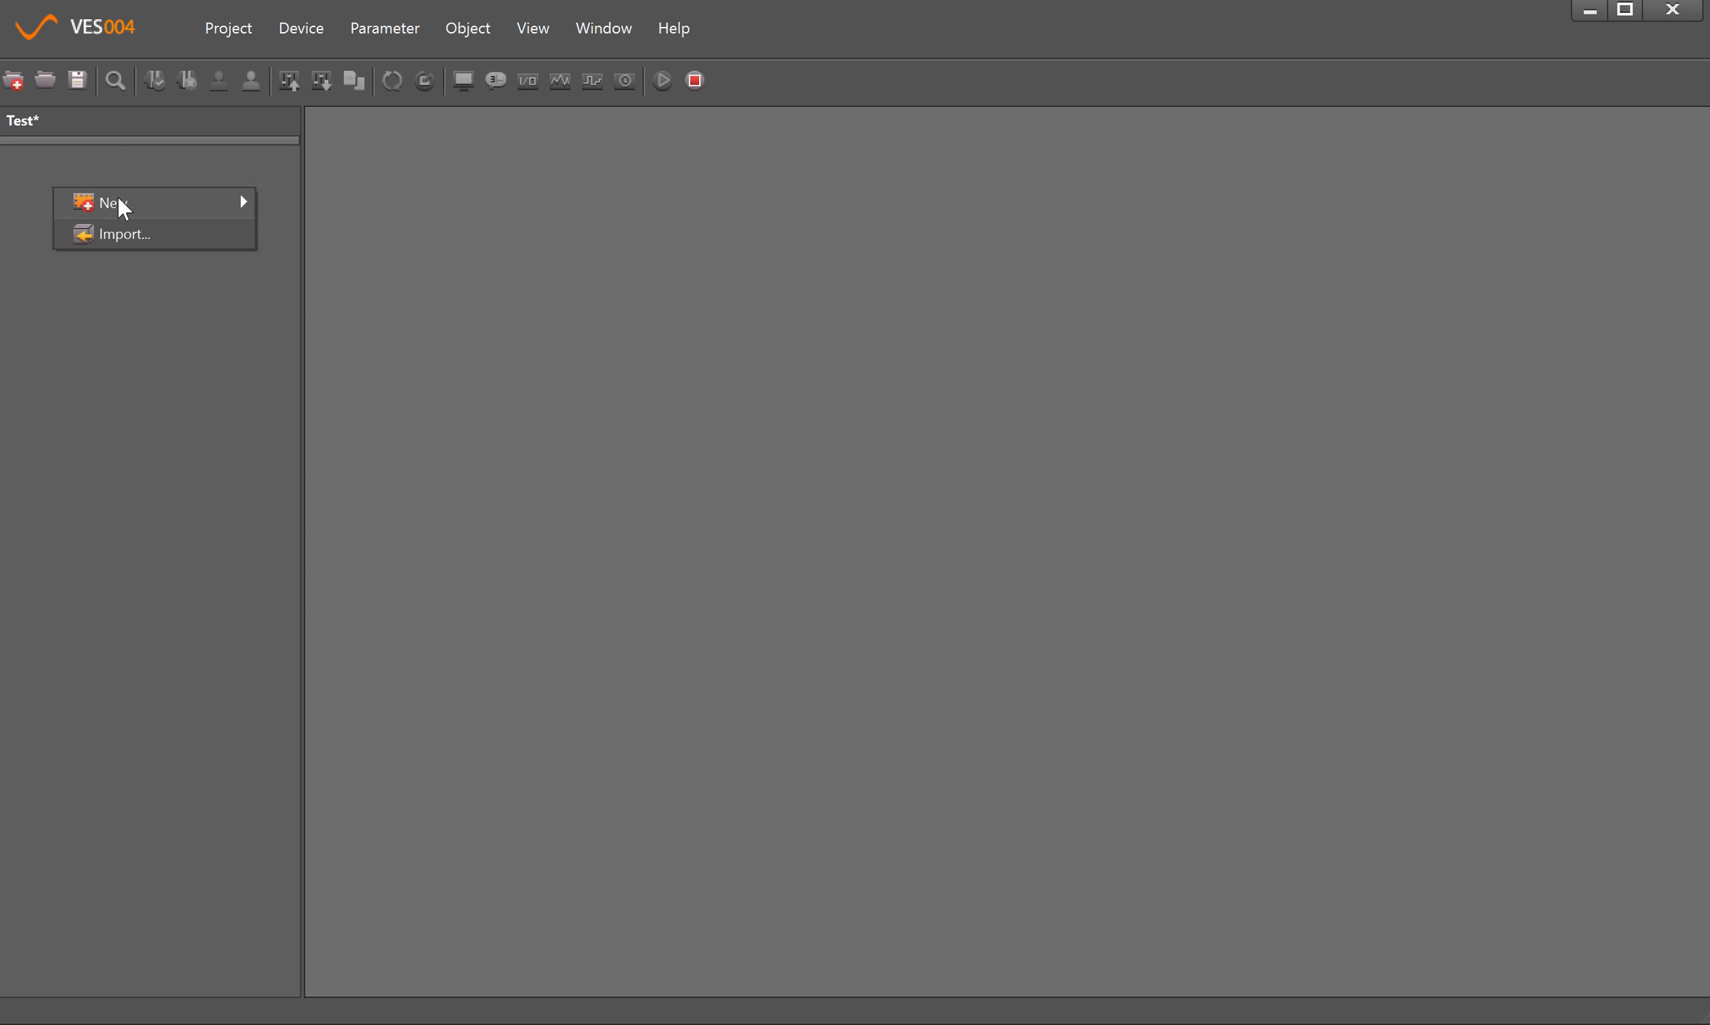
pyautogui.click(118, 201)
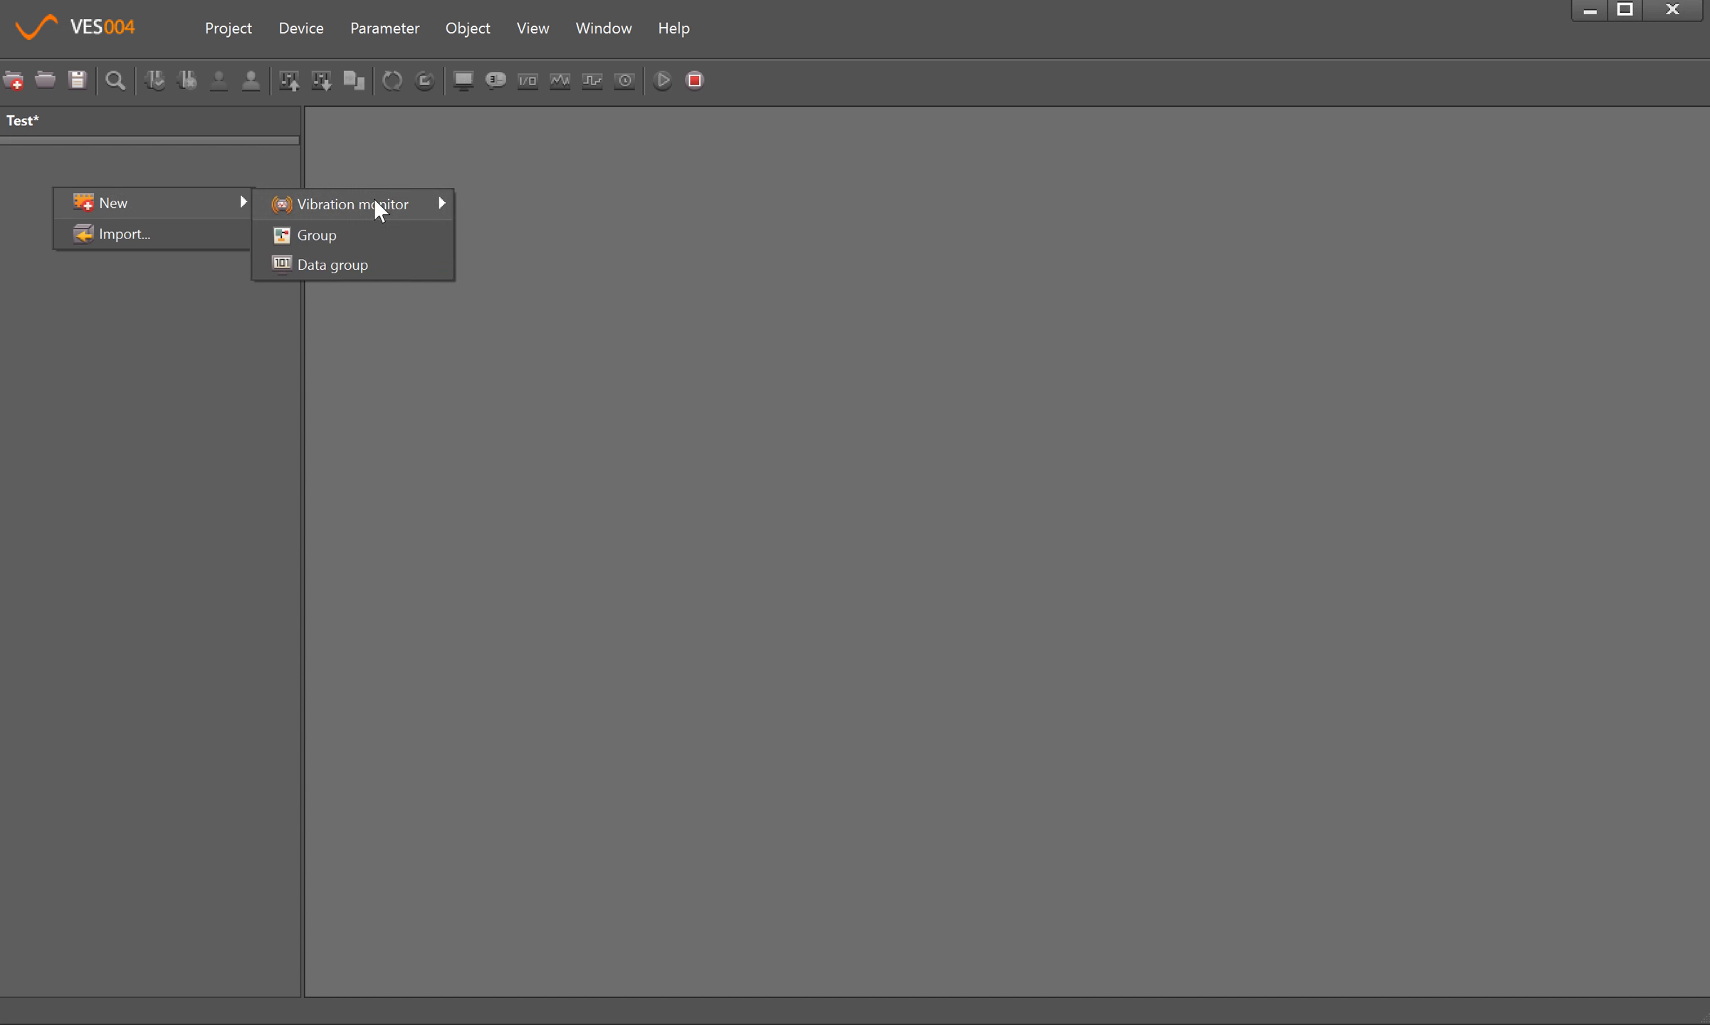
pyautogui.click(379, 206)
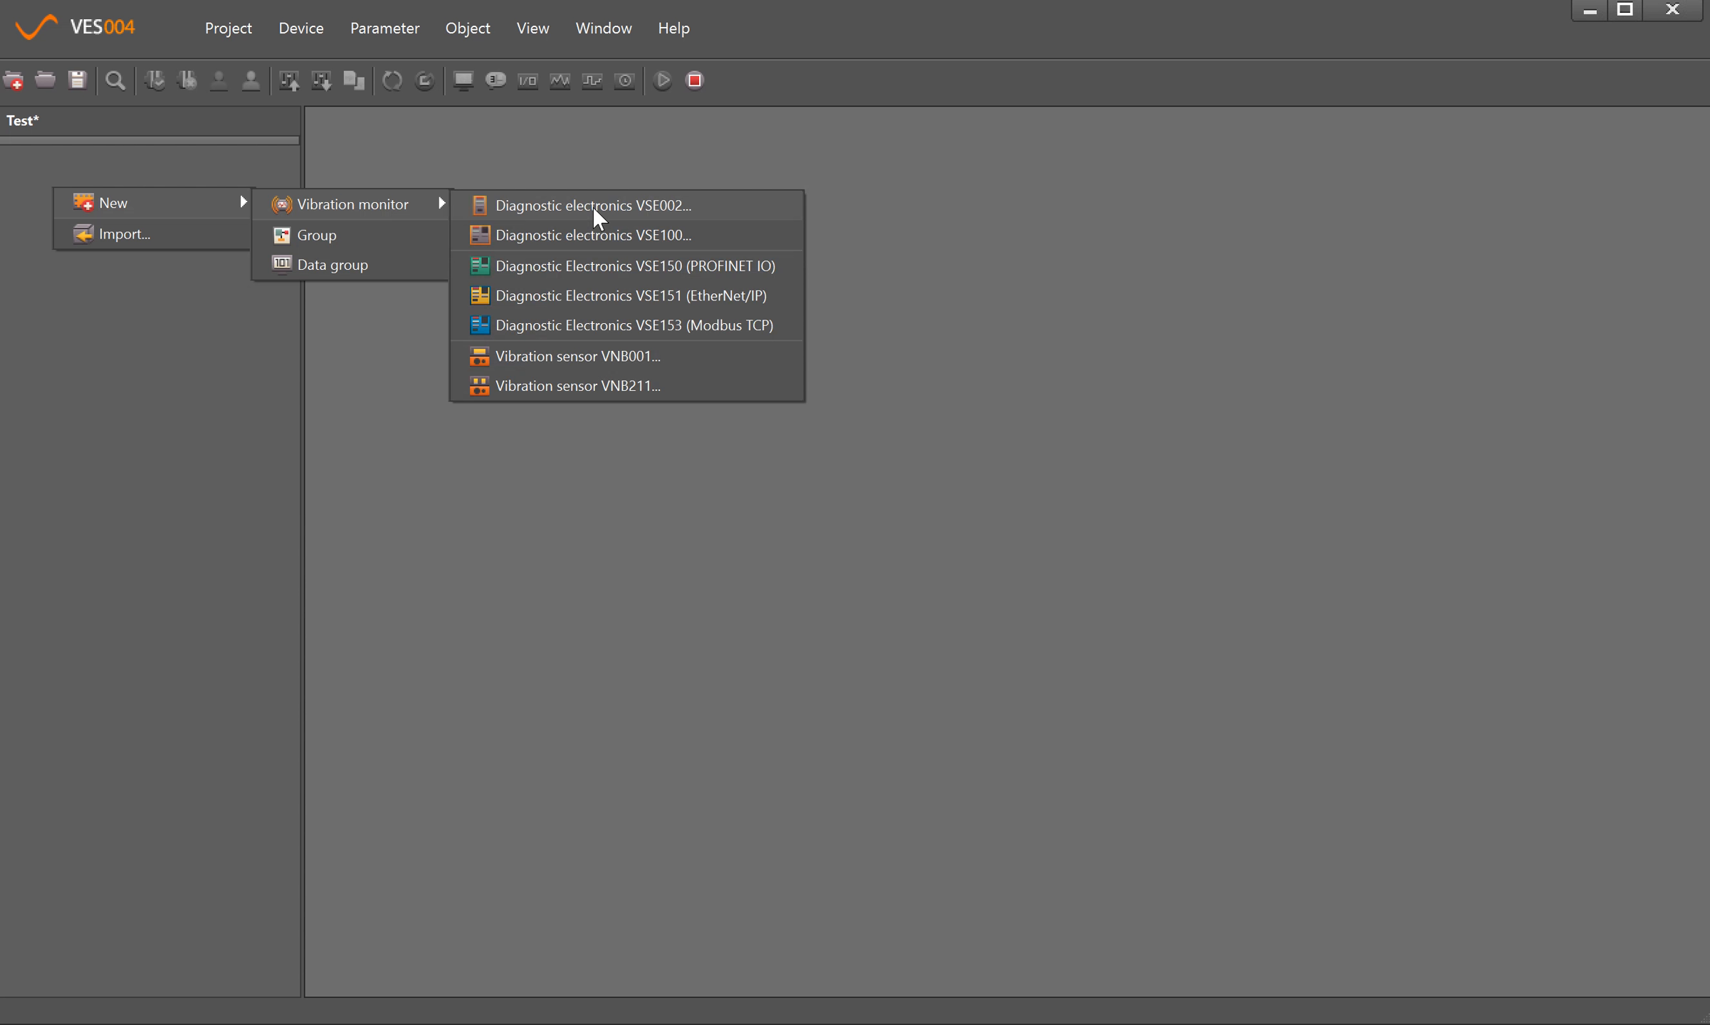
# - Add a Diagnostic electronics VSE002 vibration monitor to the Test project
pyautogui.click(298, 37)
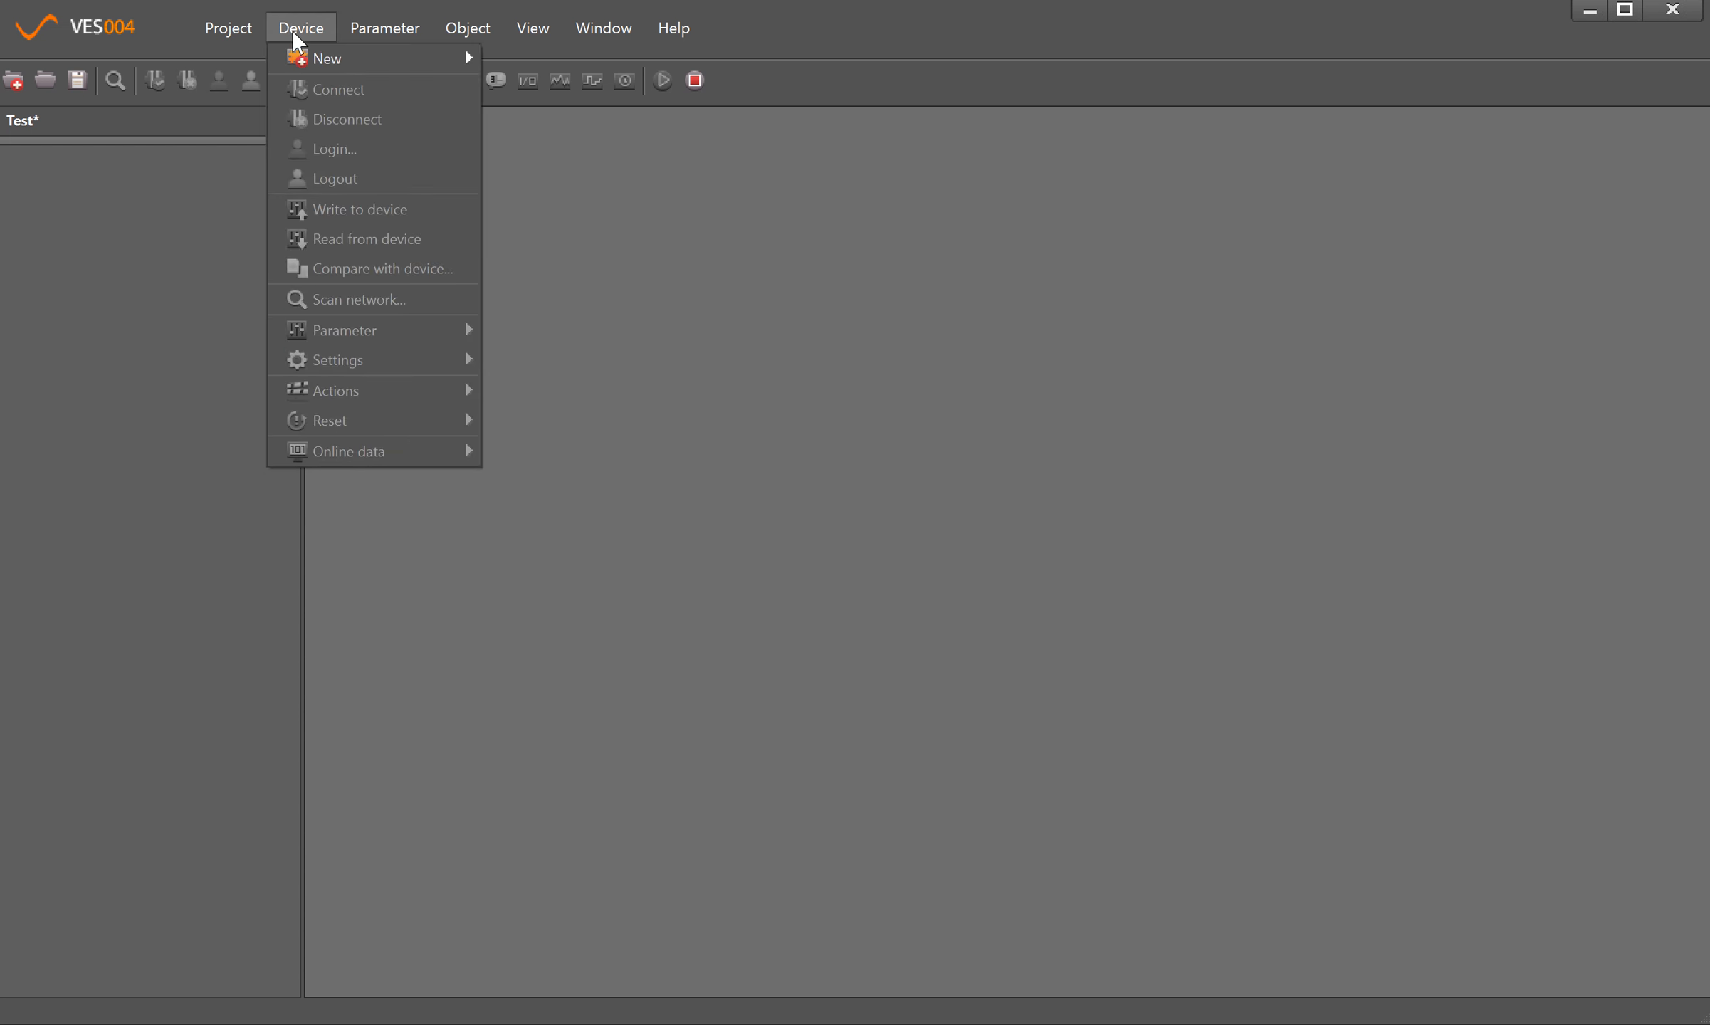
pyautogui.moveTo(293, 62)
pyautogui.moveTo(665, 61)
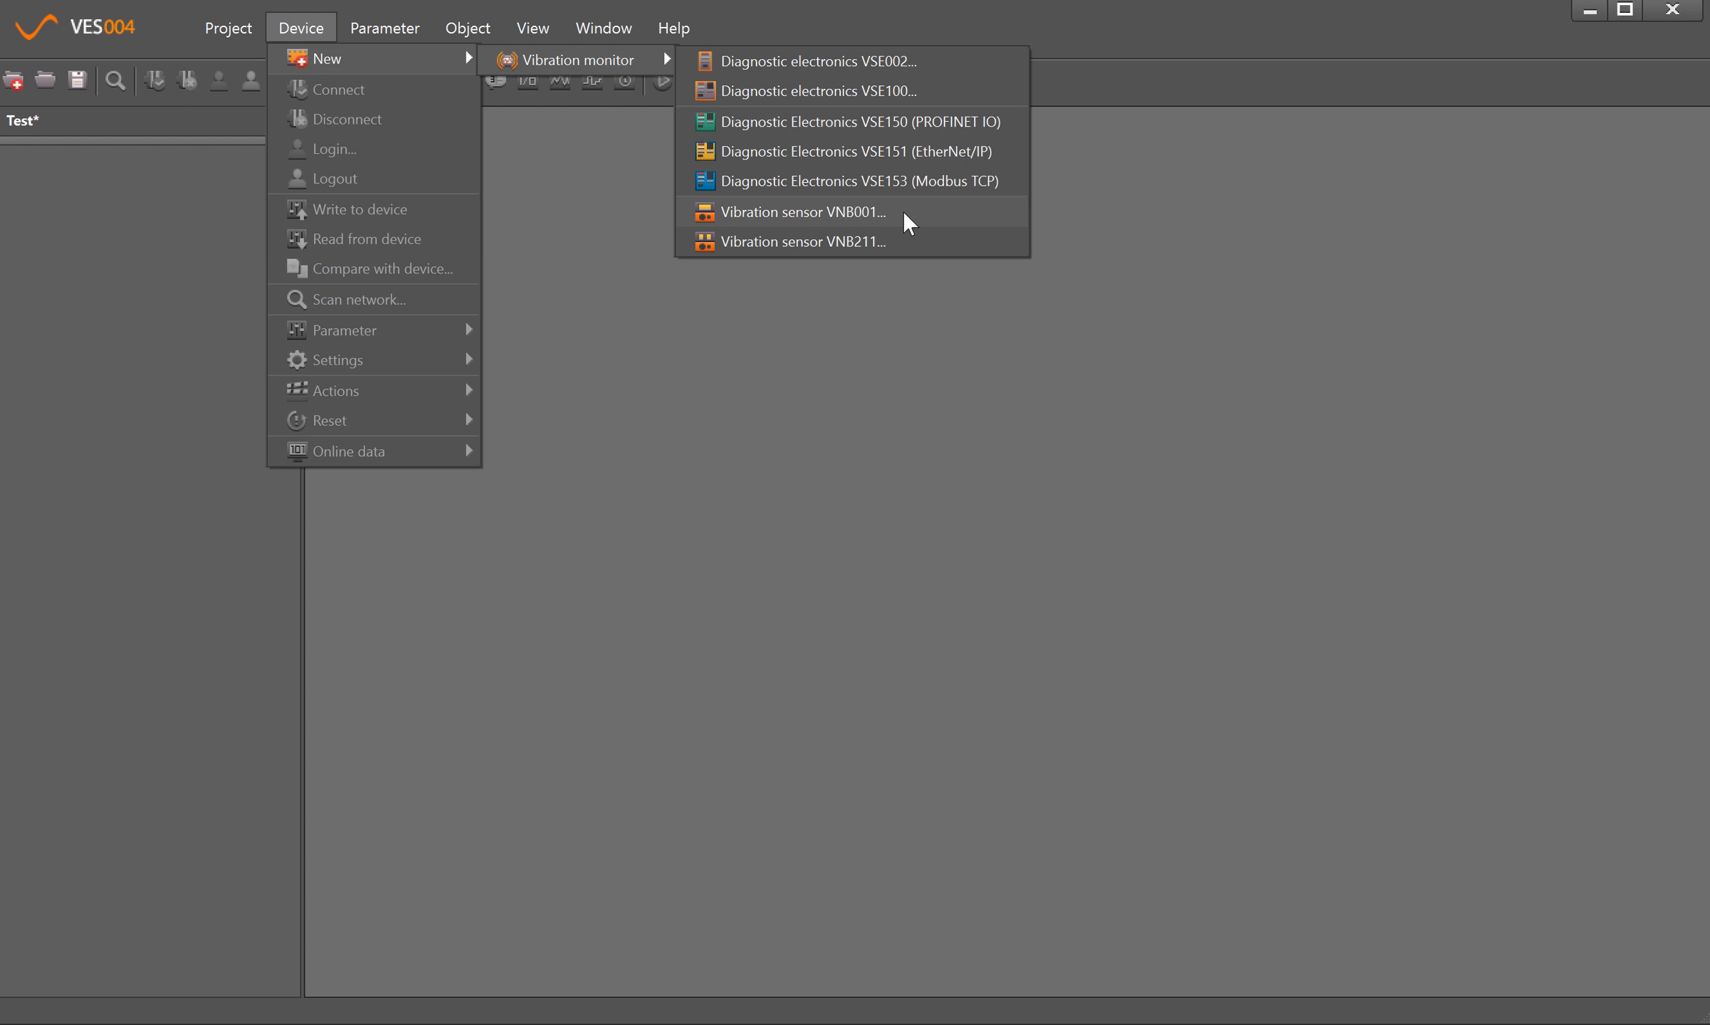
pyautogui.click(880, 72)
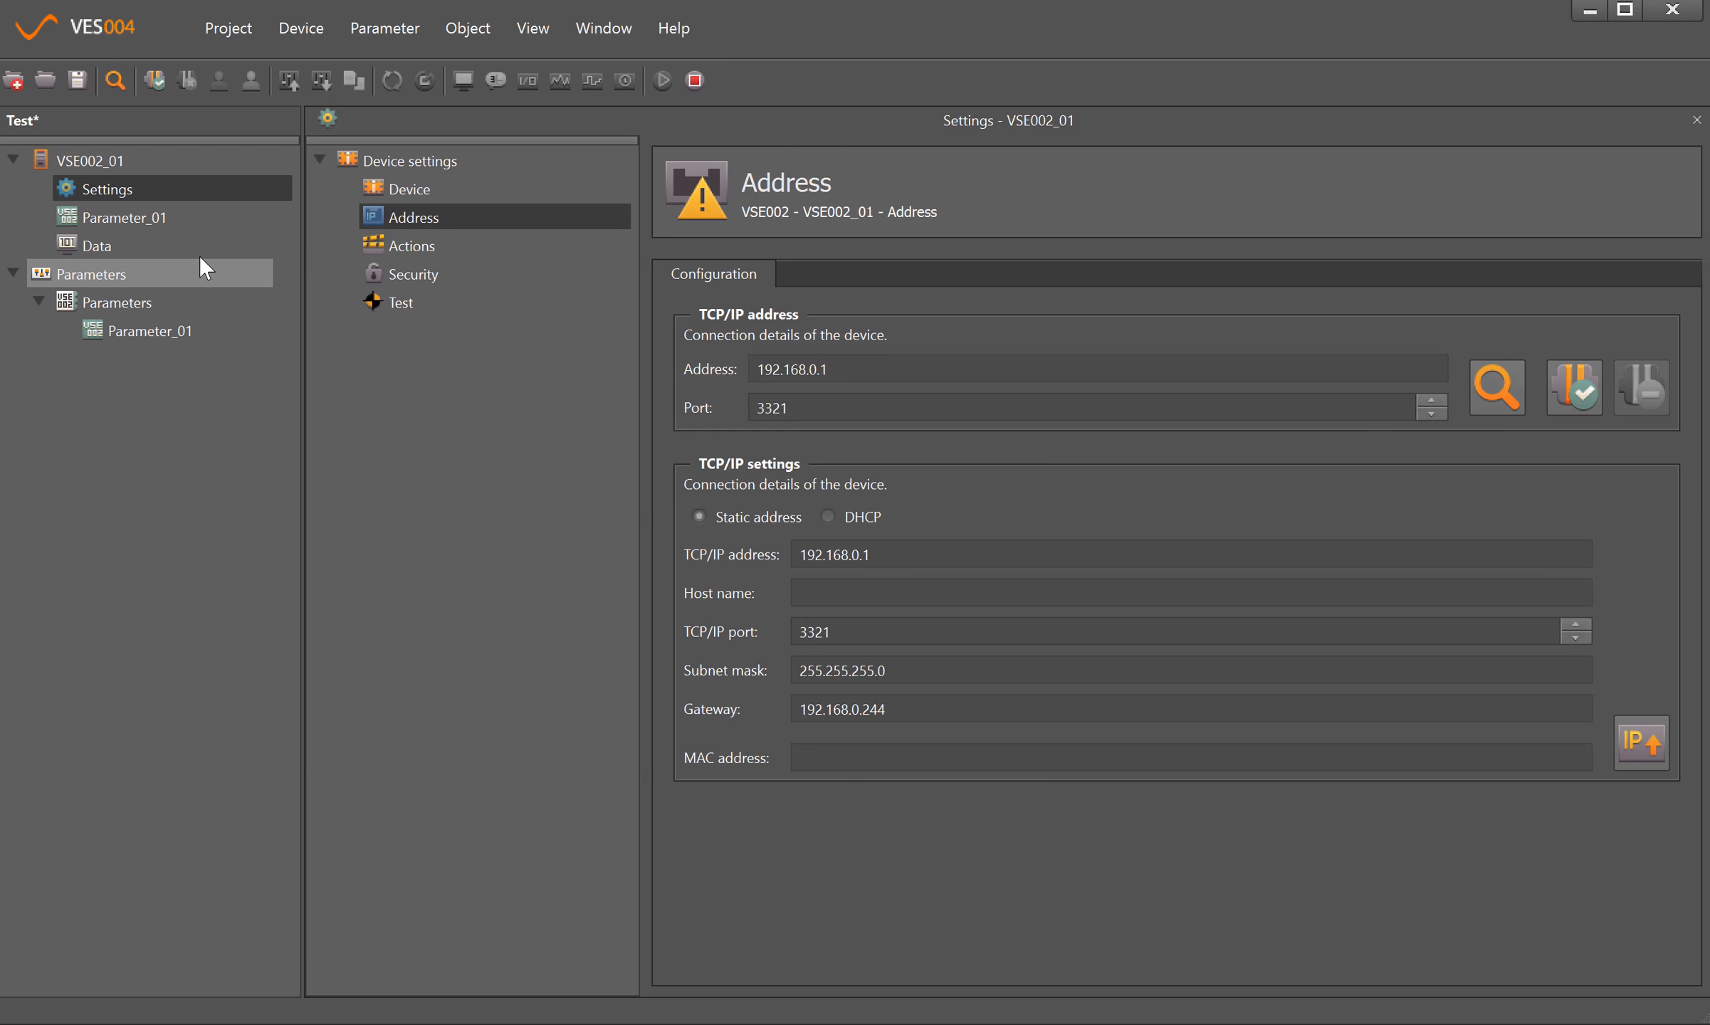
# - Review the VSE002_01 device settings, going through the Device, Address, Actions, Security and Test pages
pyautogui.click(160, 171)
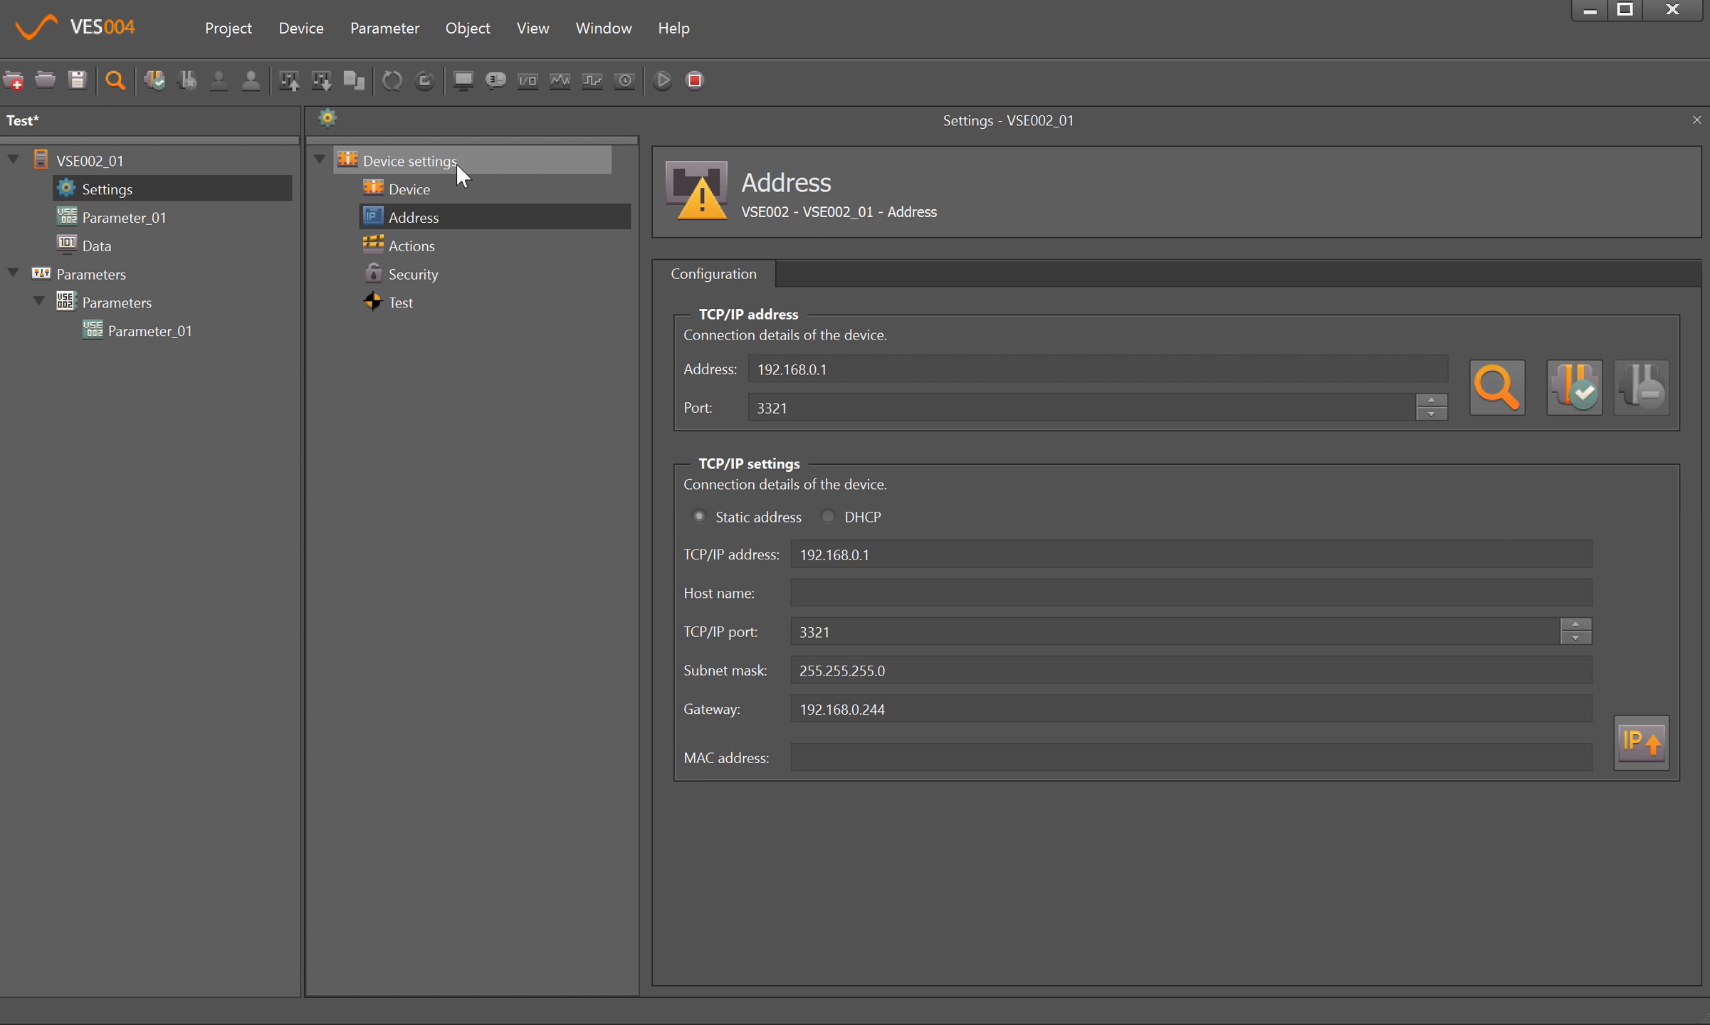
pyautogui.click(425, 194)
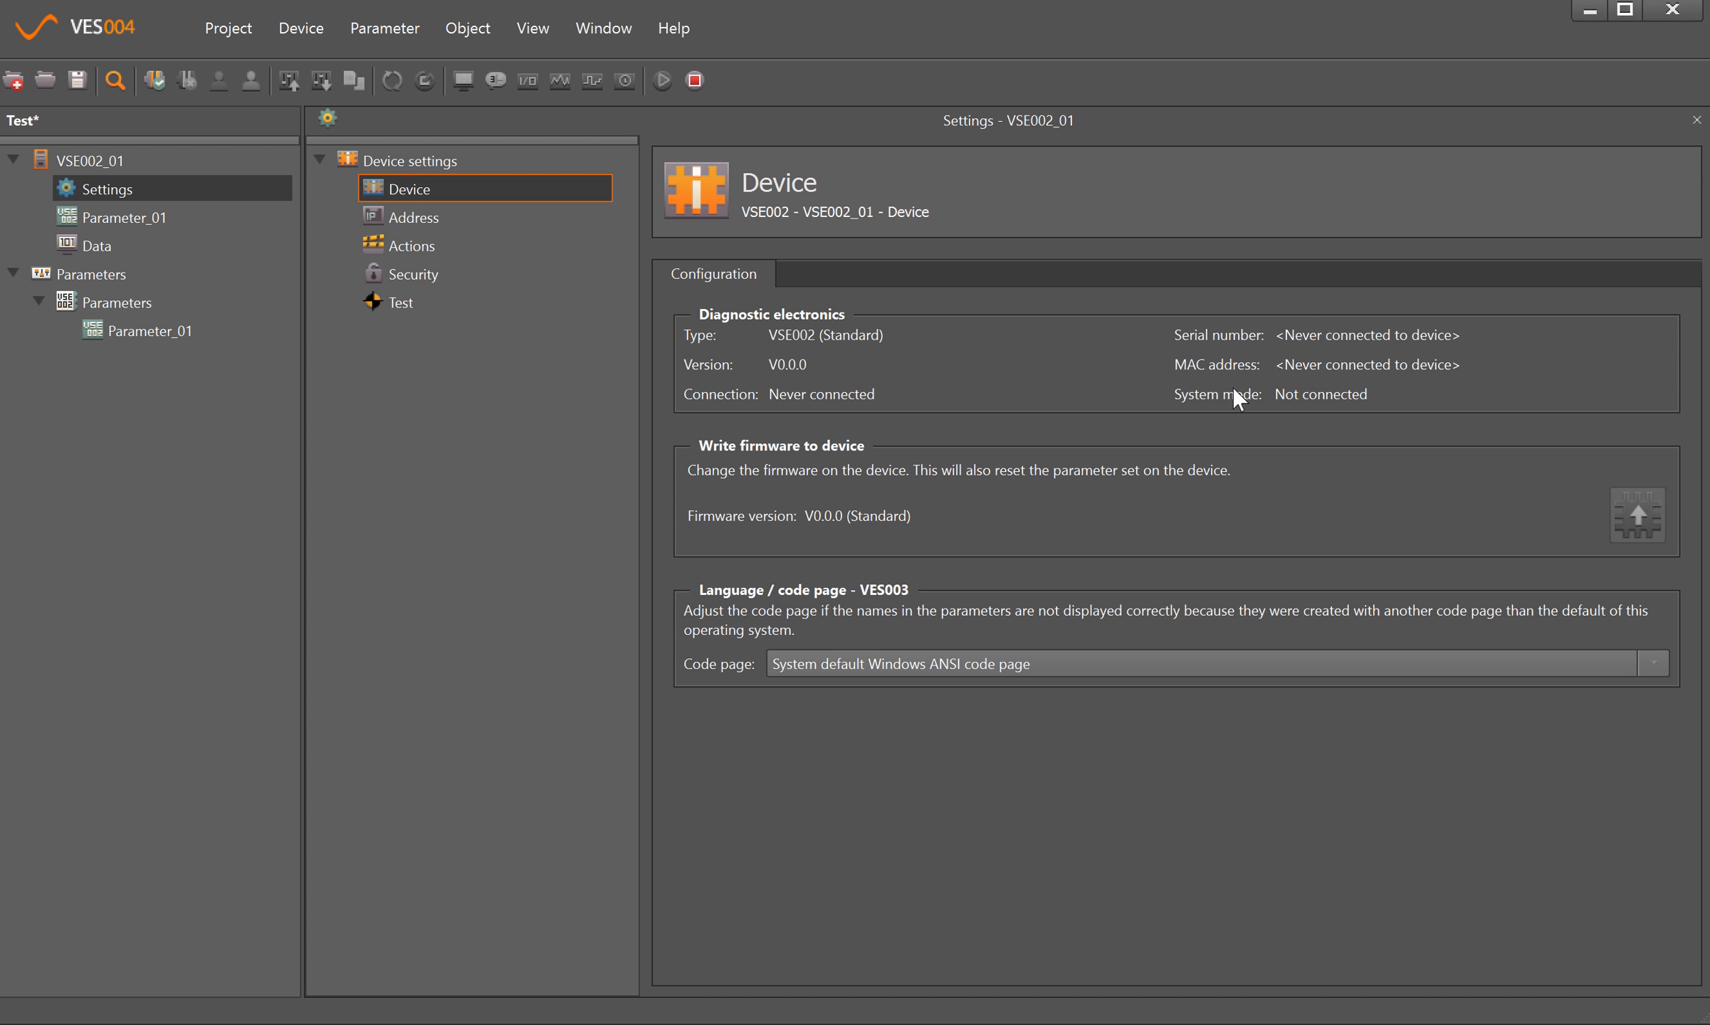
pyautogui.click(413, 219)
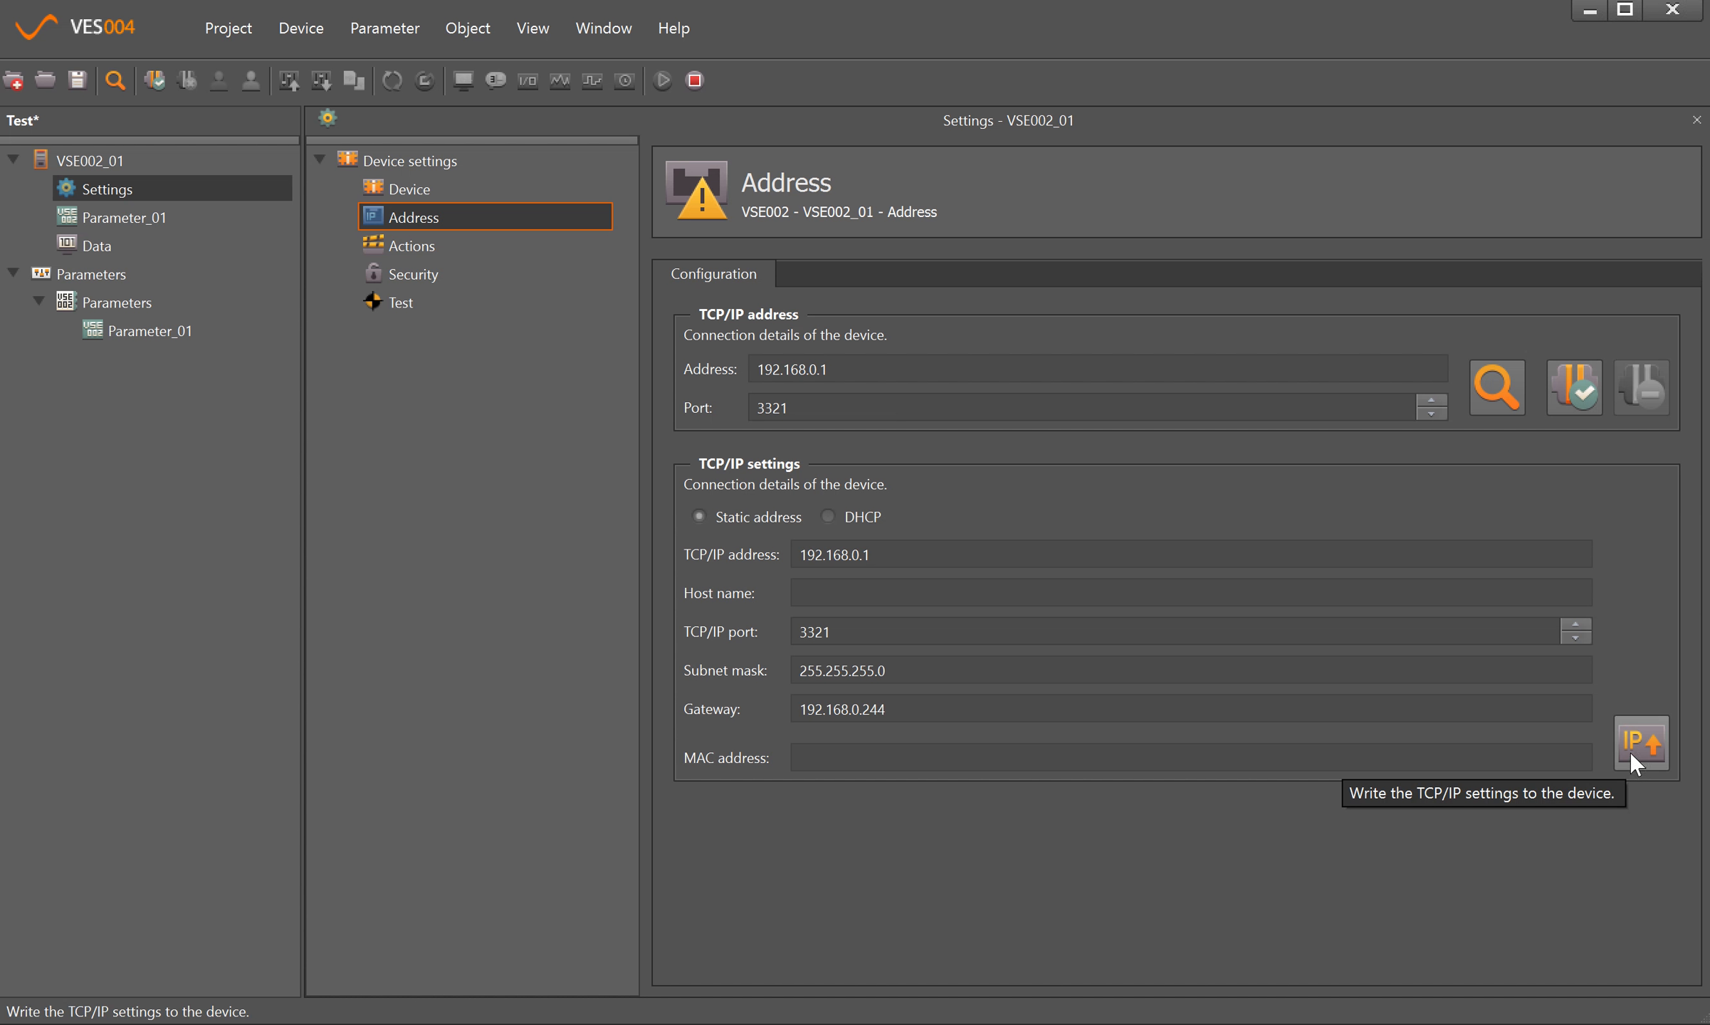
pyautogui.click(411, 246)
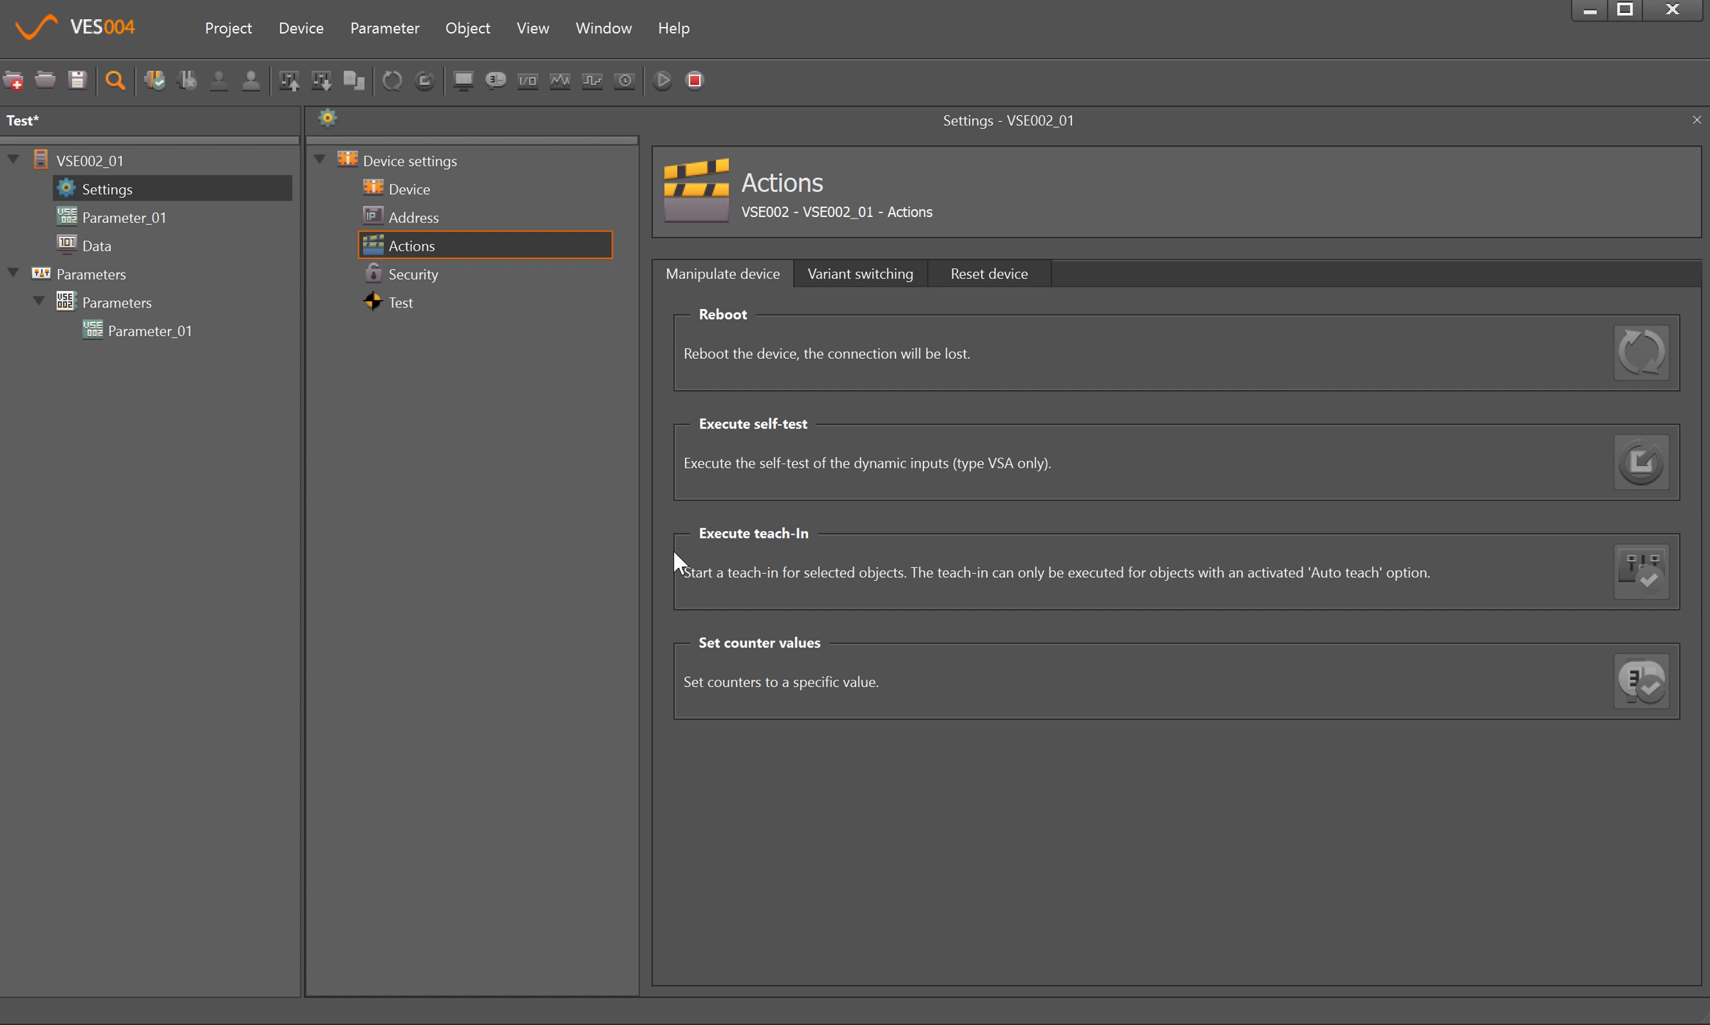
pyautogui.click(442, 274)
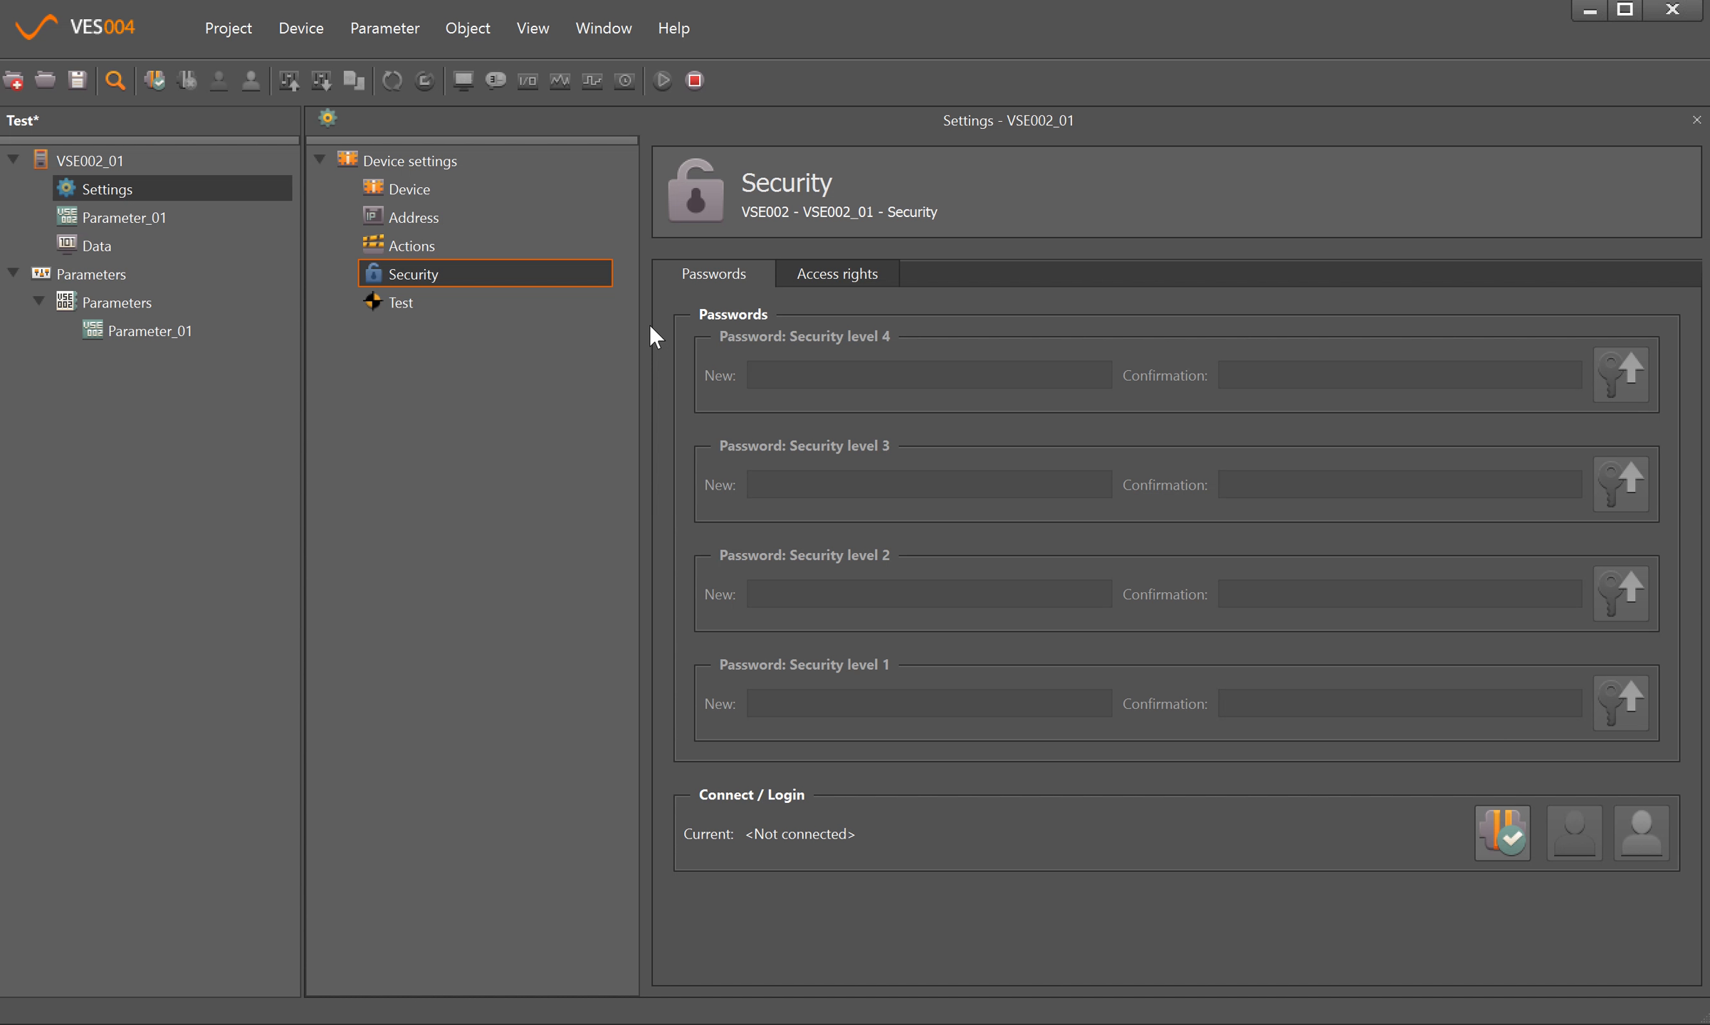
pyautogui.click(395, 304)
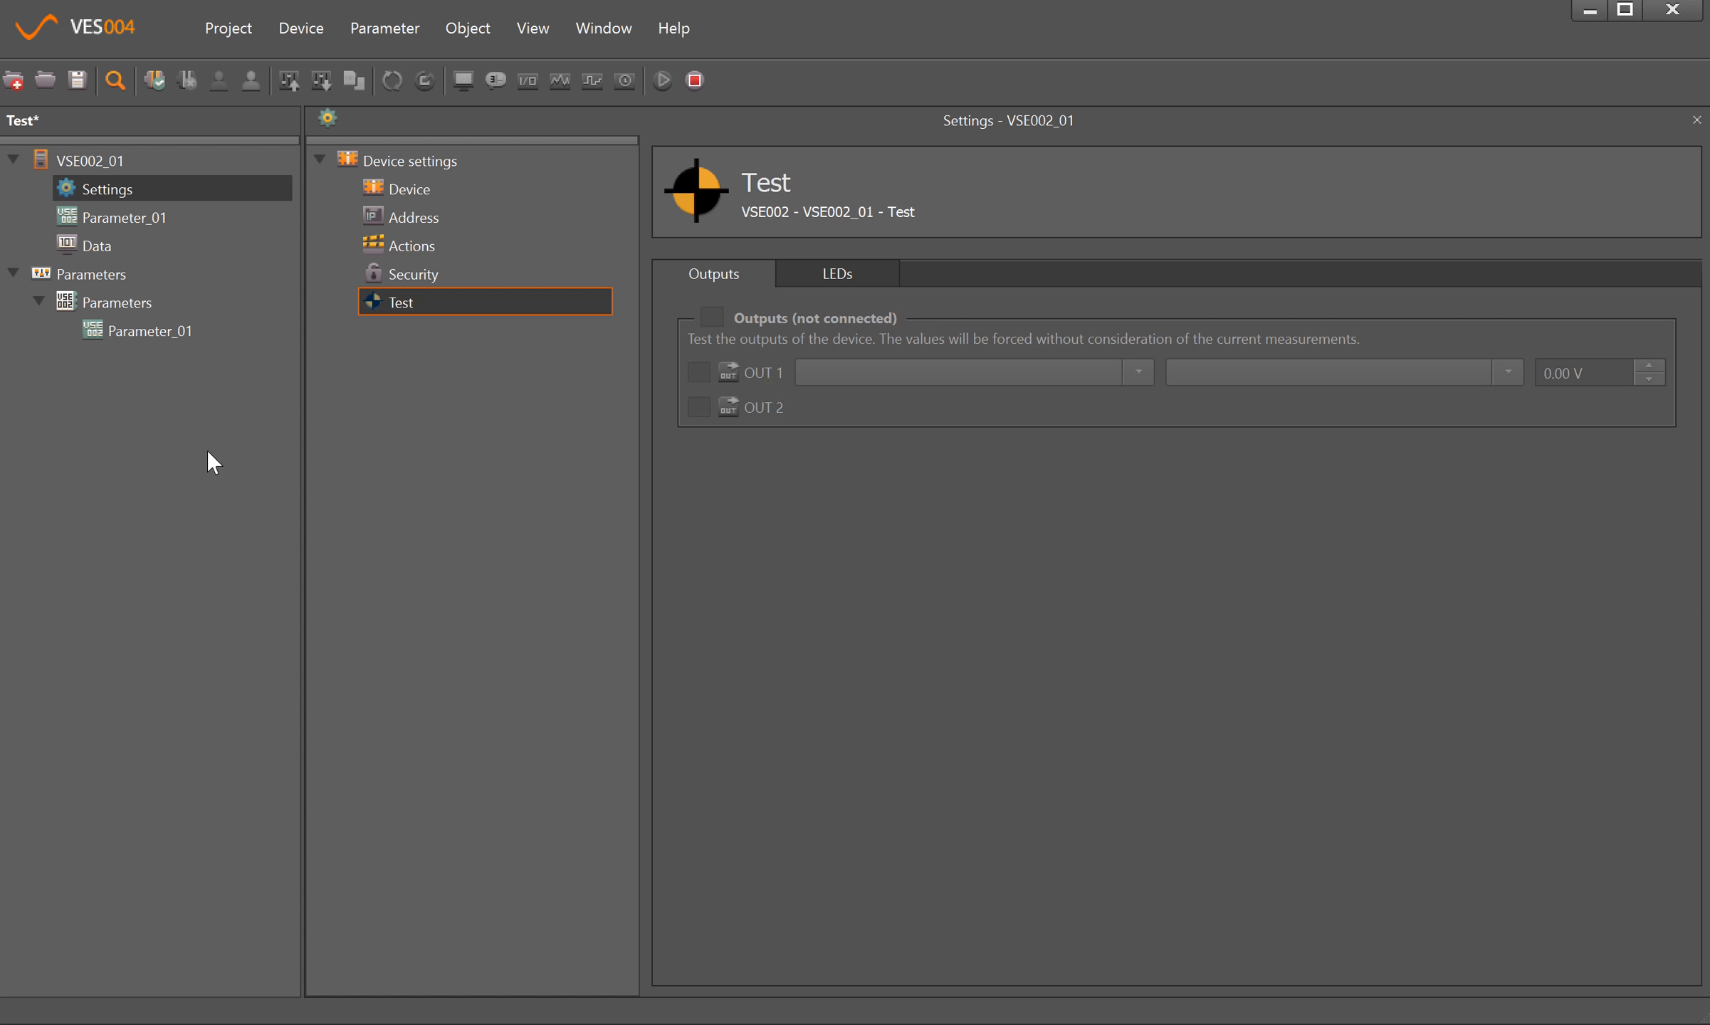
pyautogui.click(112, 187)
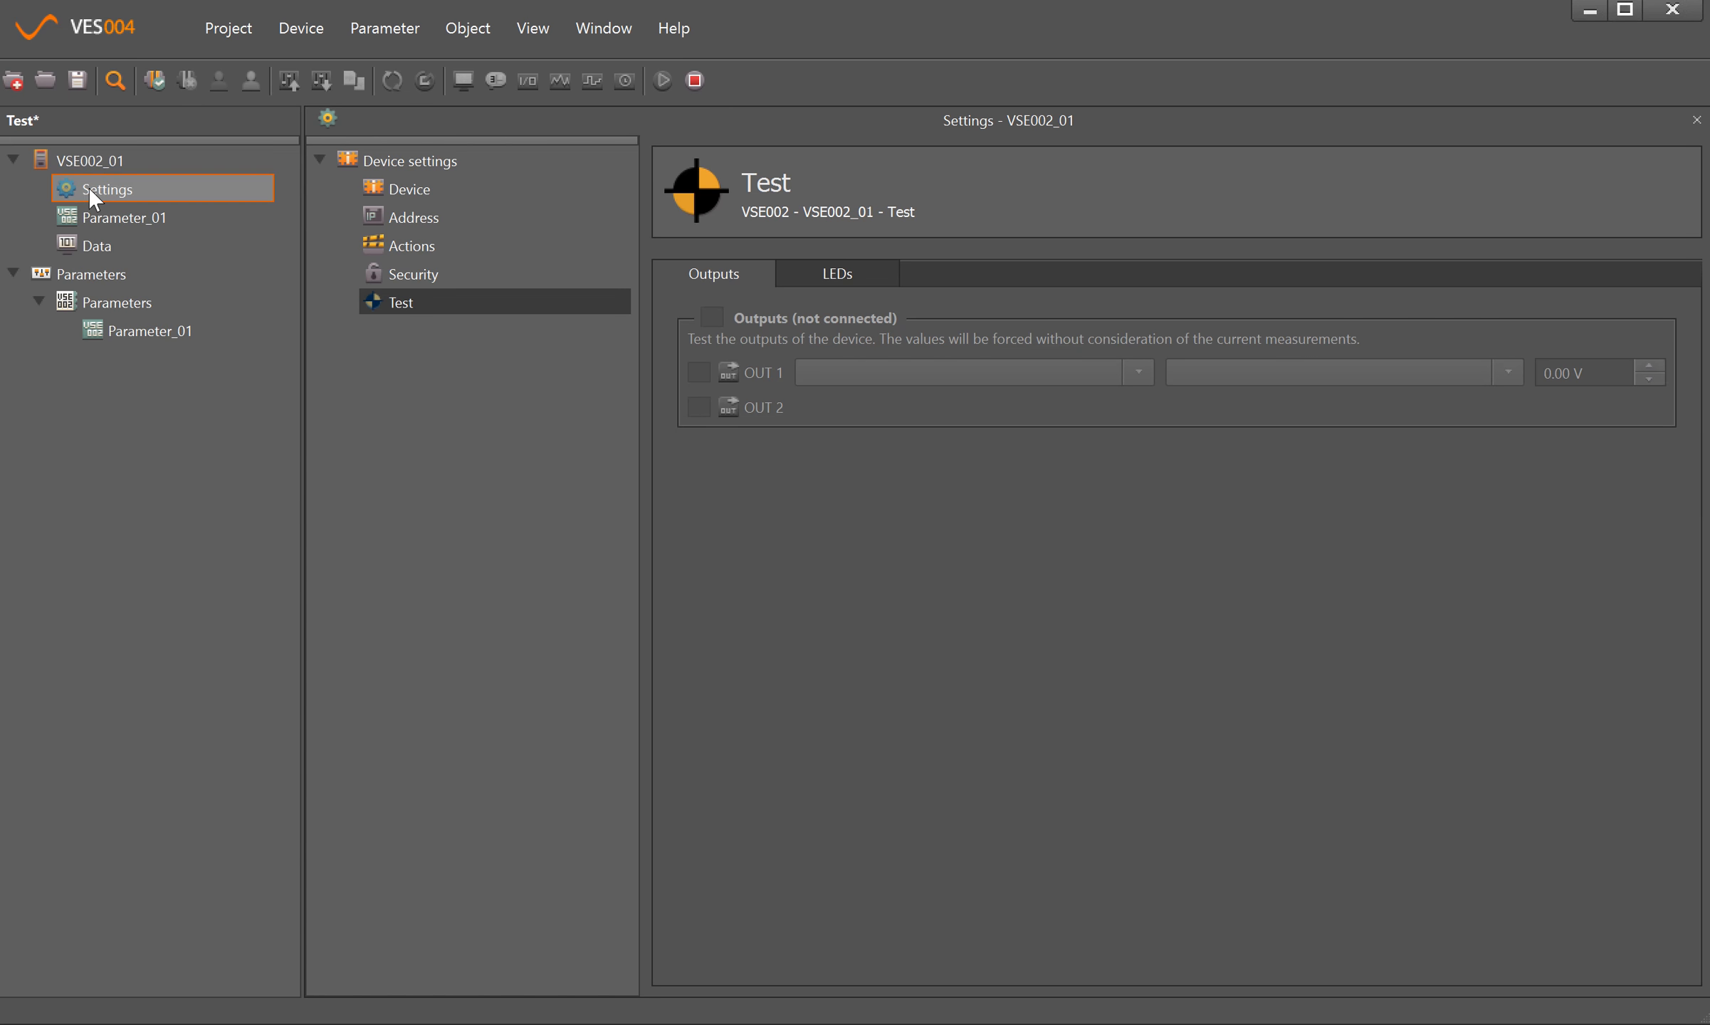
# - Scan the network for devices from VSE002_01 and try to pick the found VSE002 by its IP address
pyautogui.rightClick(92, 161)
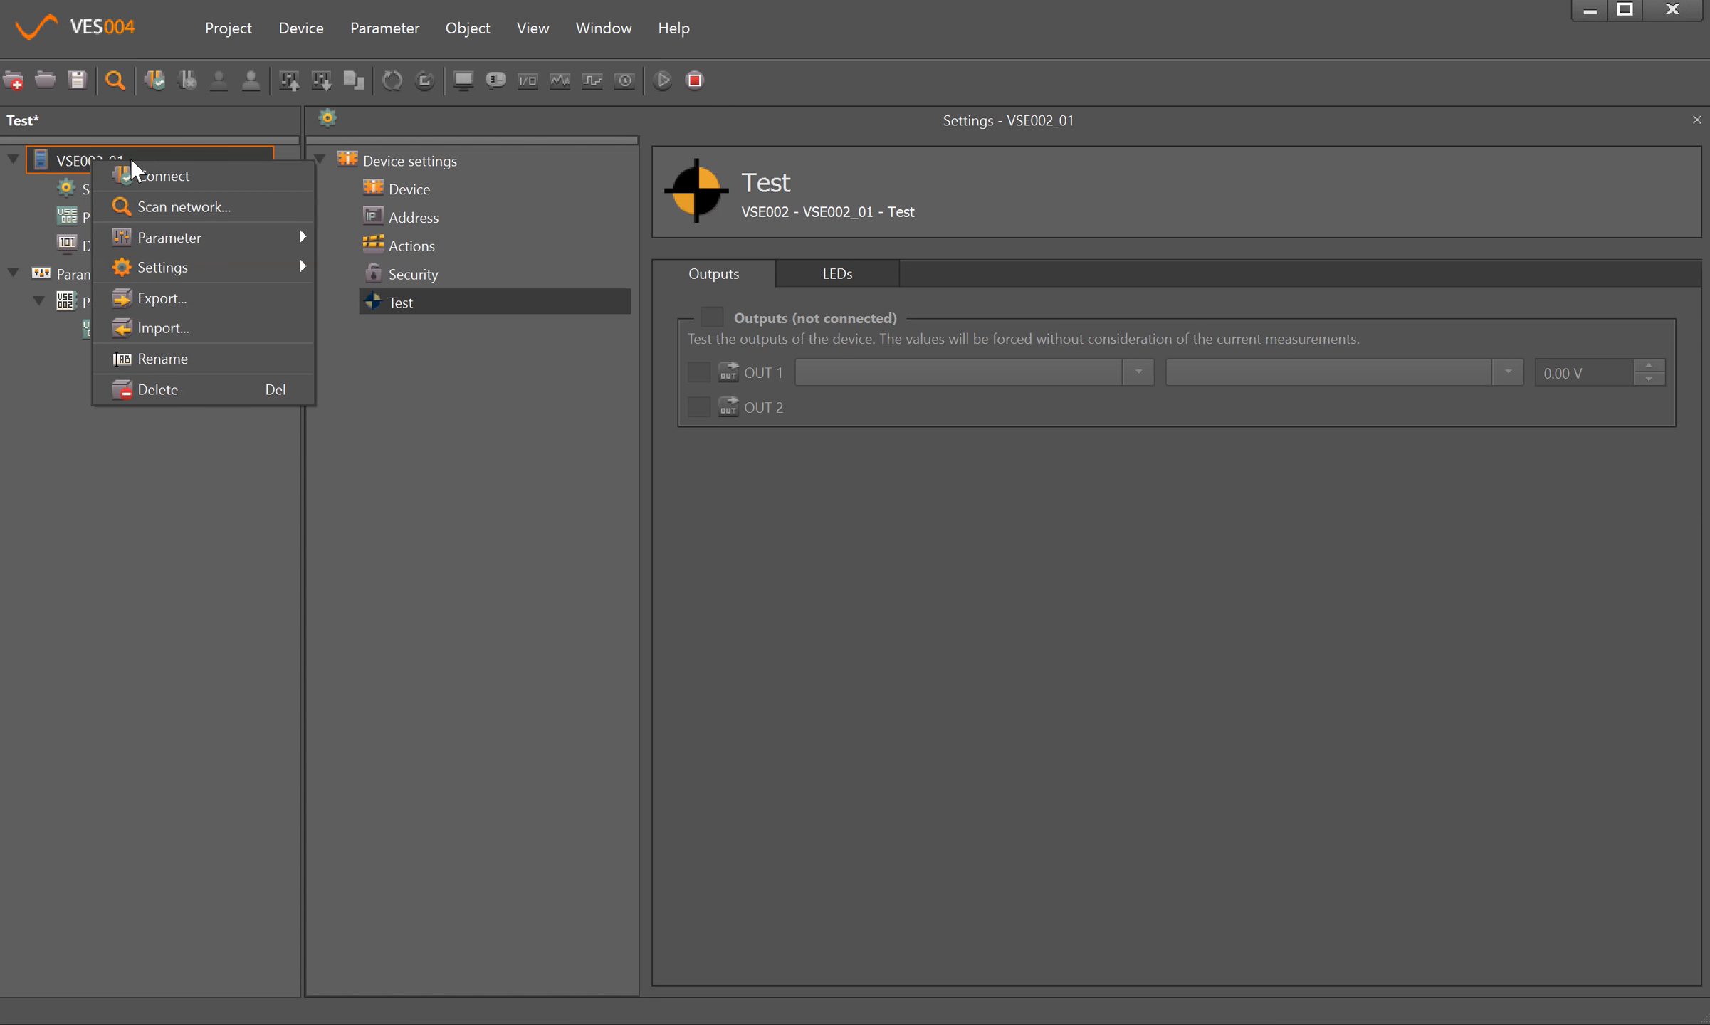
pyautogui.click(151, 207)
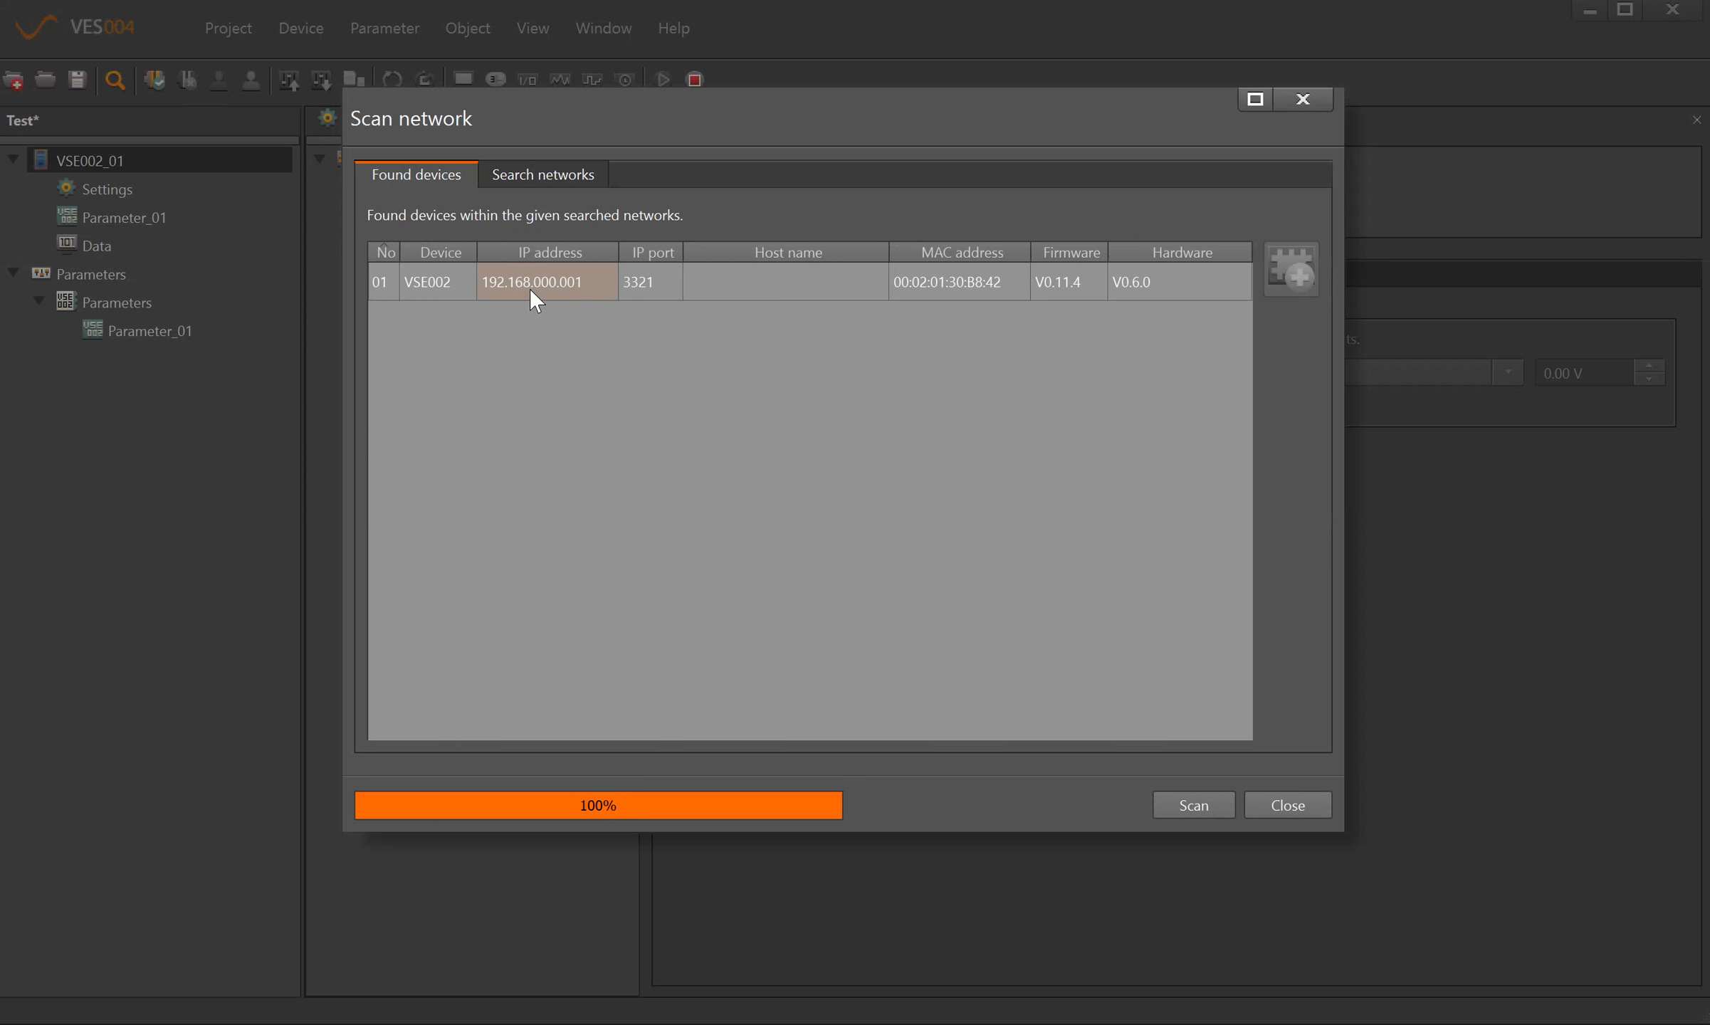
pyautogui.doubleClick(485, 282)
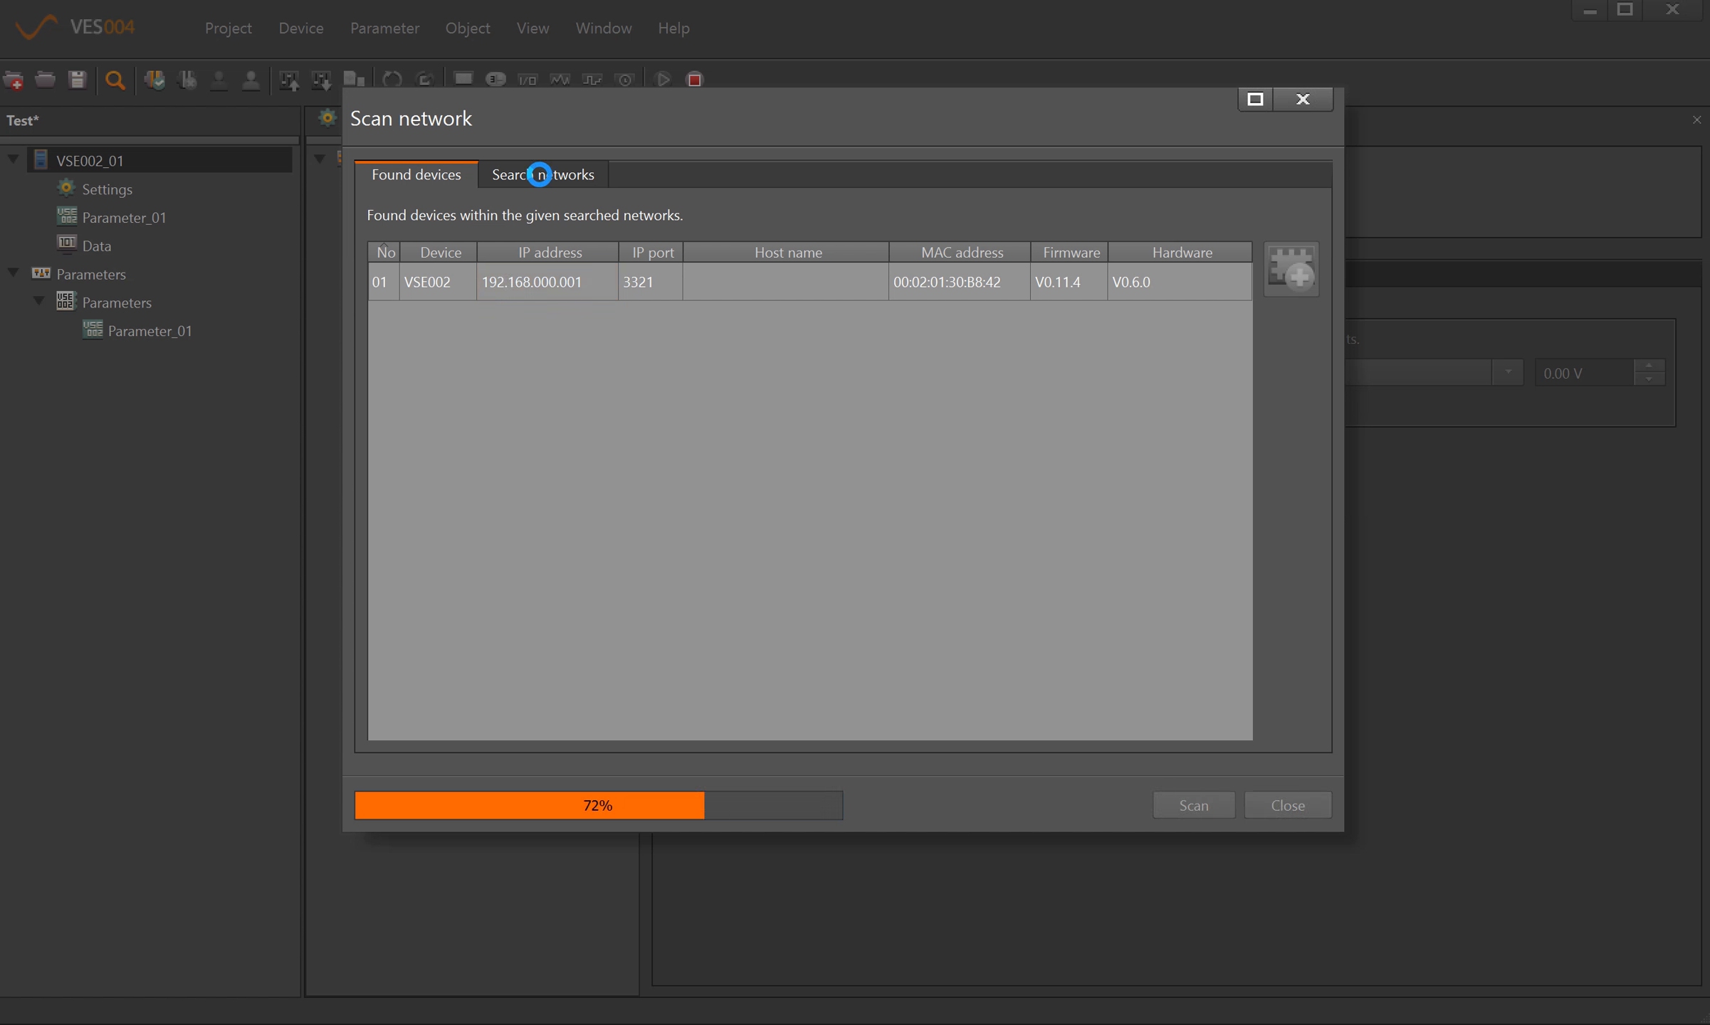
# - Change the searched network's broadcast address to 0.0.0.0 and scan for devices again
pyautogui.click(540, 173)
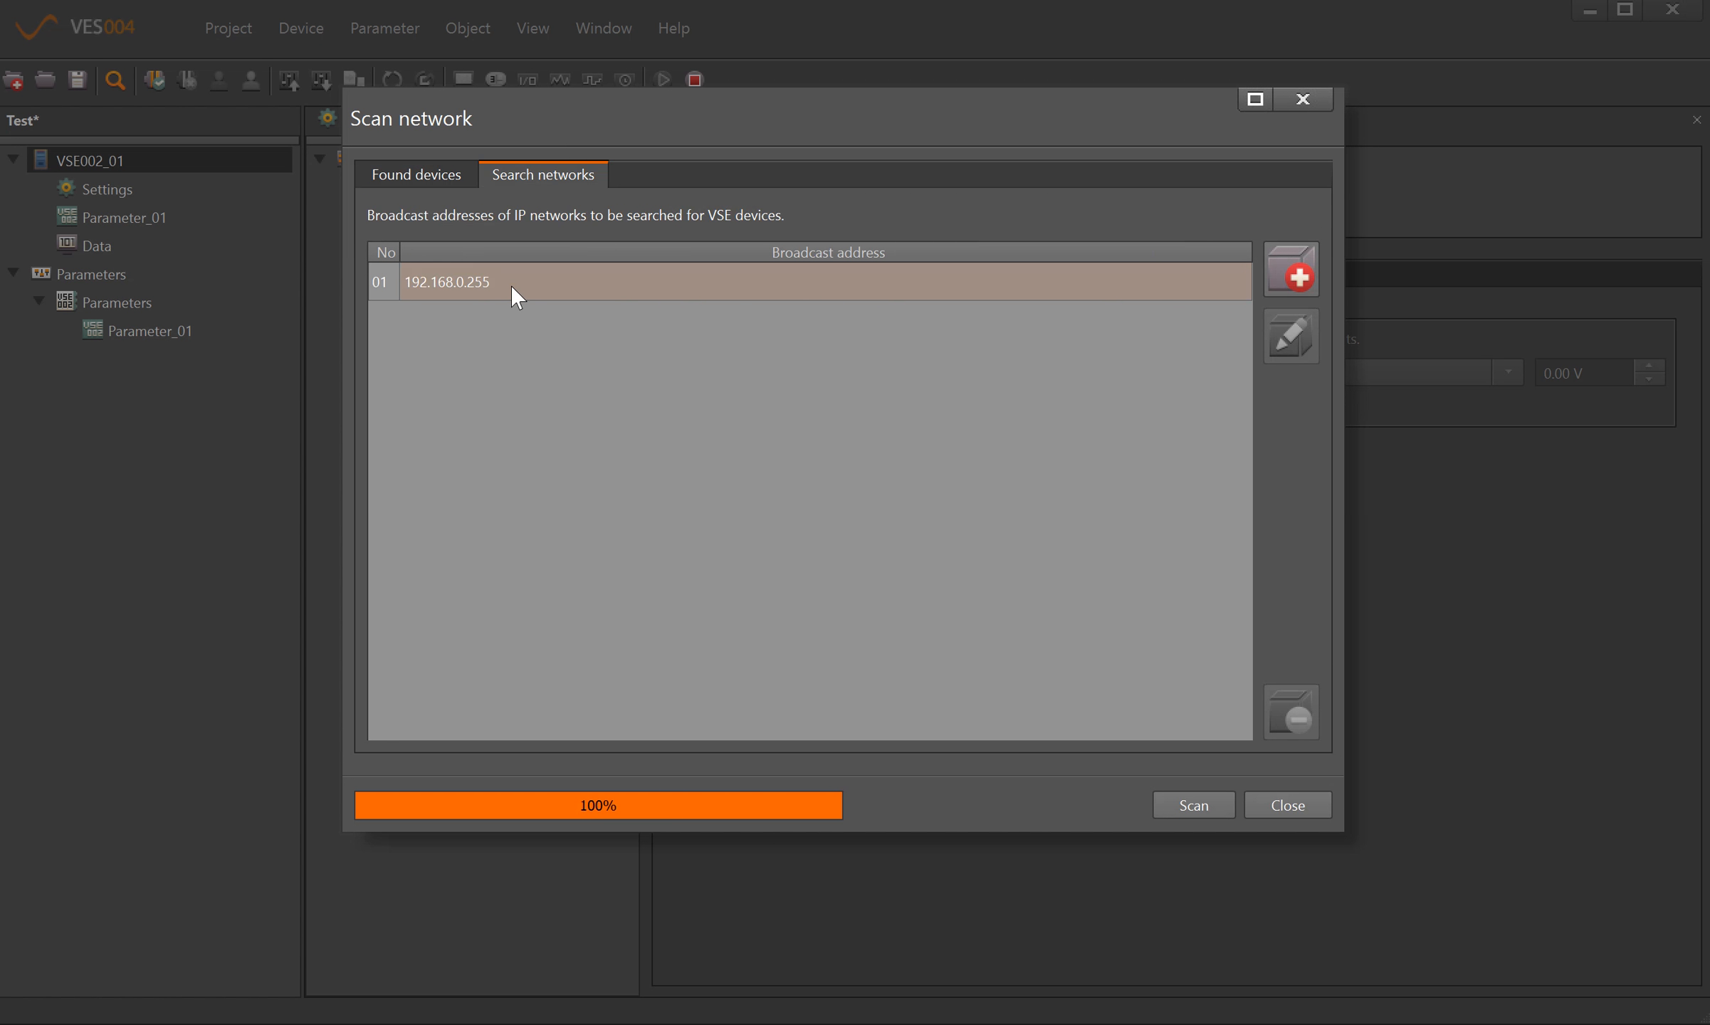
pyautogui.click(511, 285)
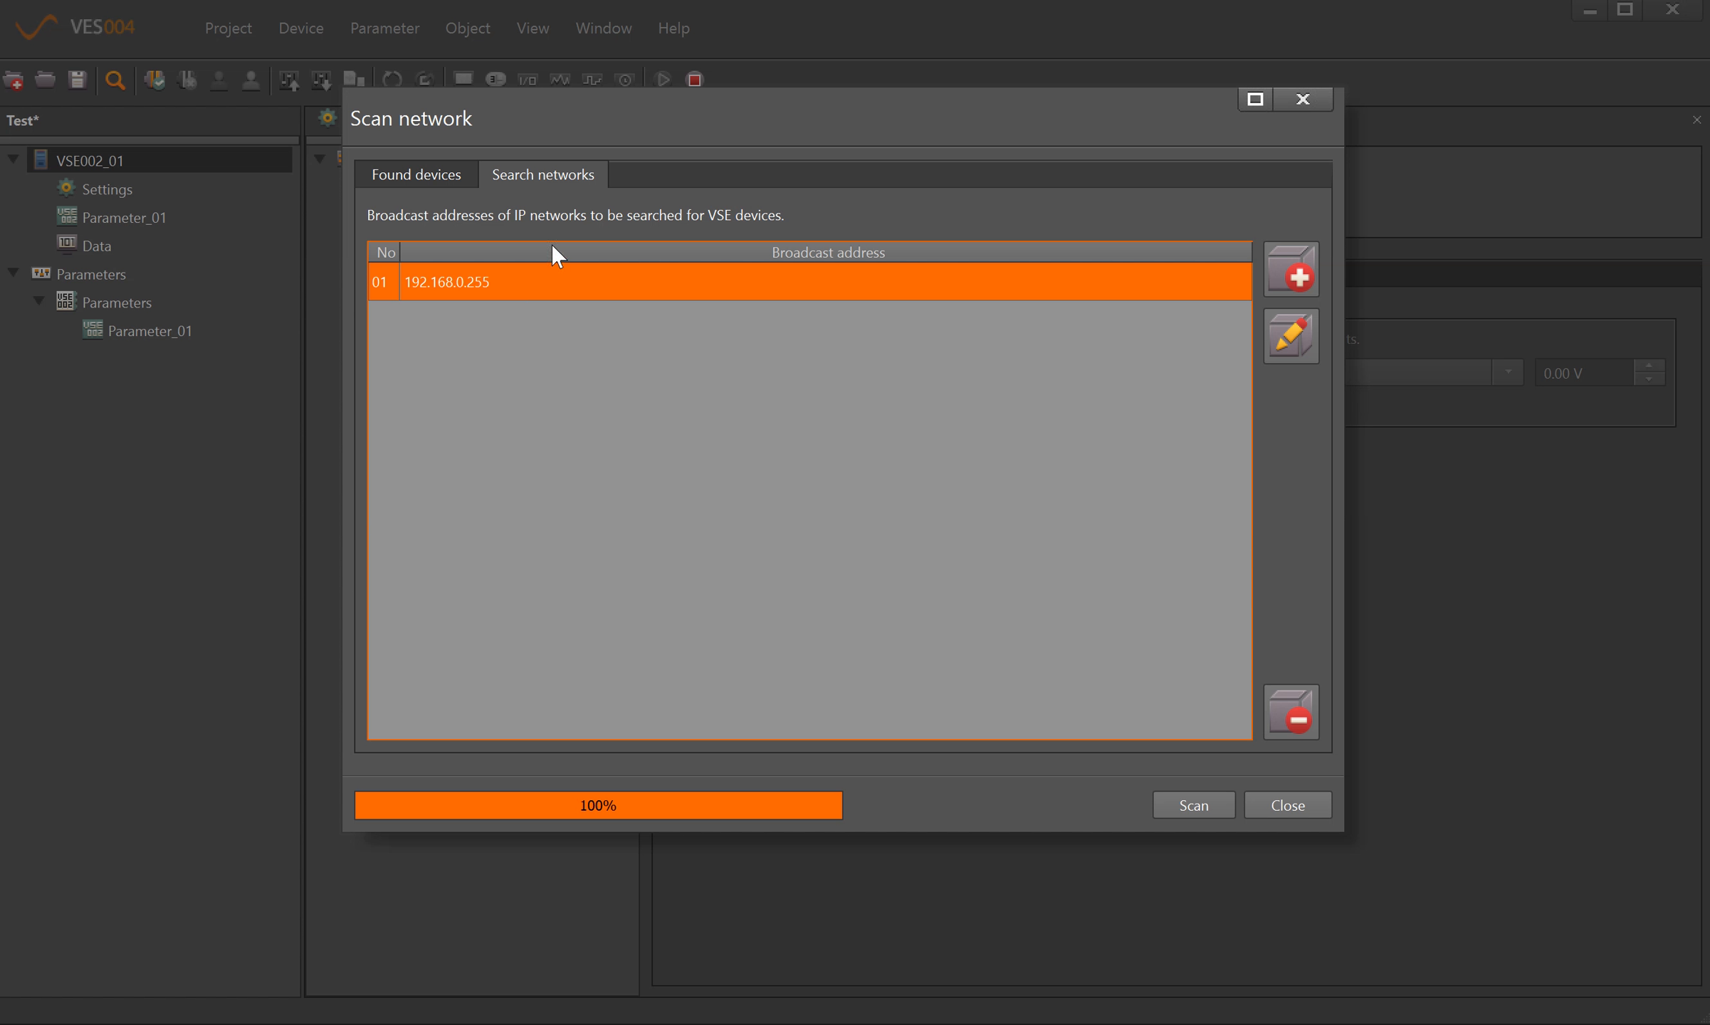
pyautogui.doubleClick(567, 282)
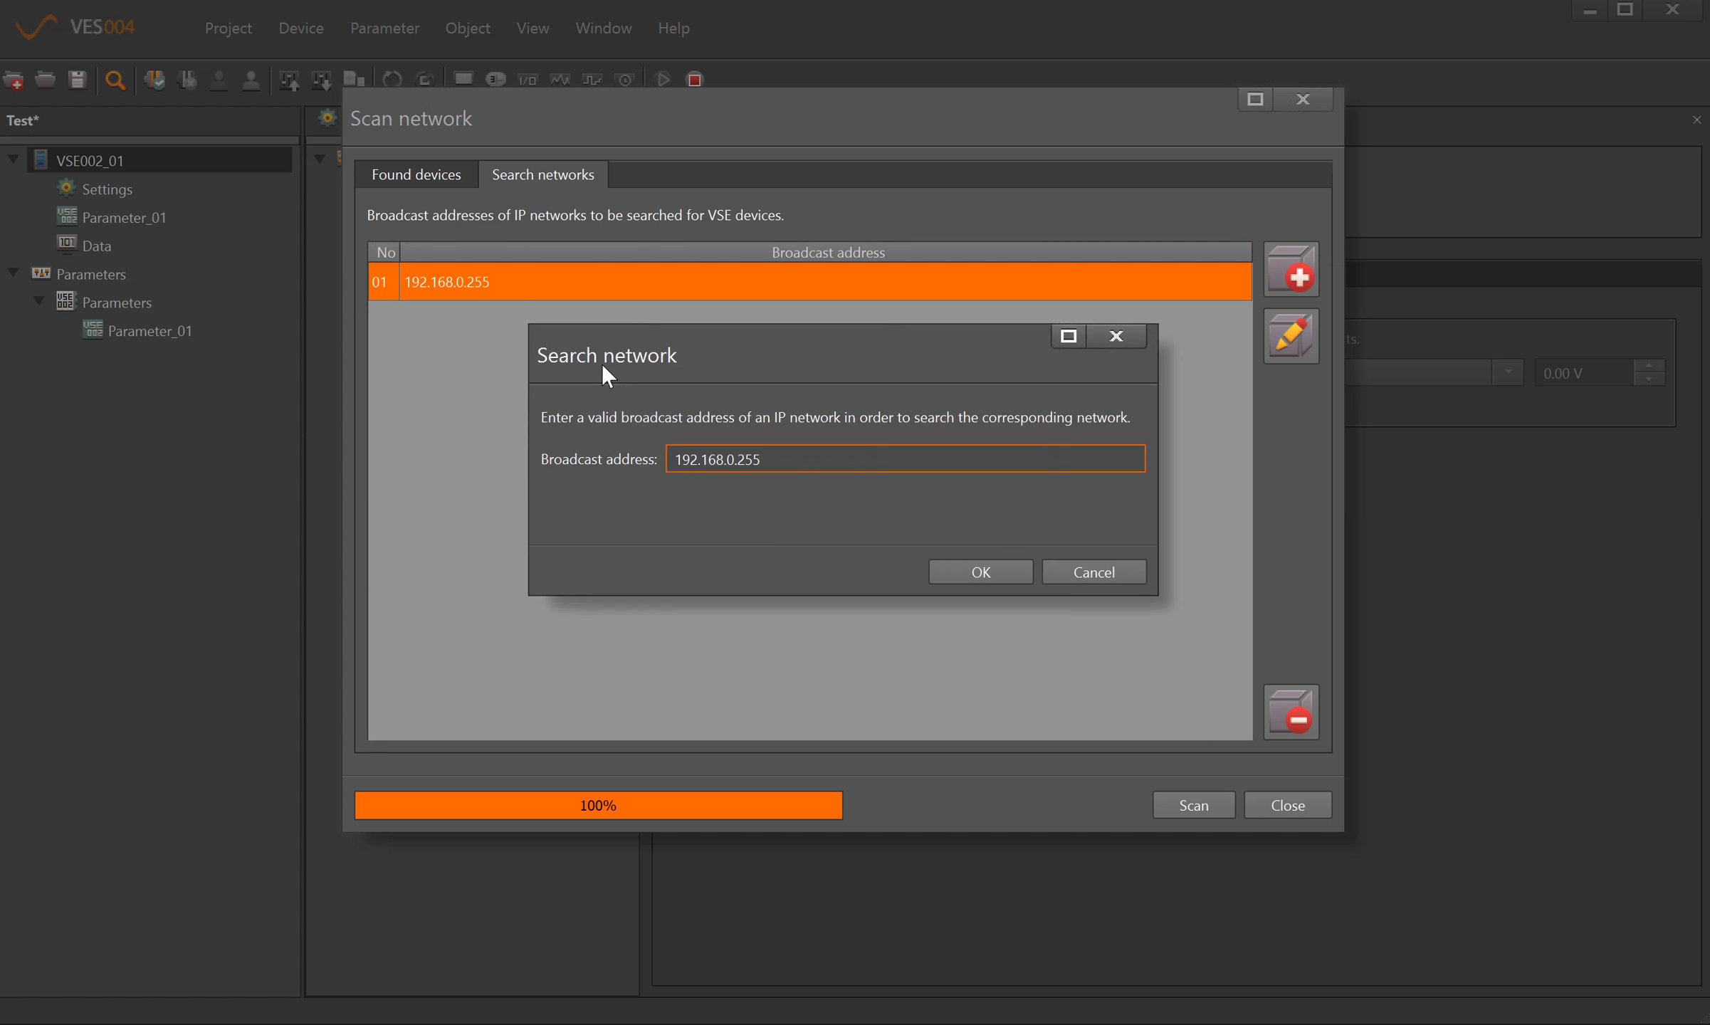
pyautogui.doubleClick(694, 458)
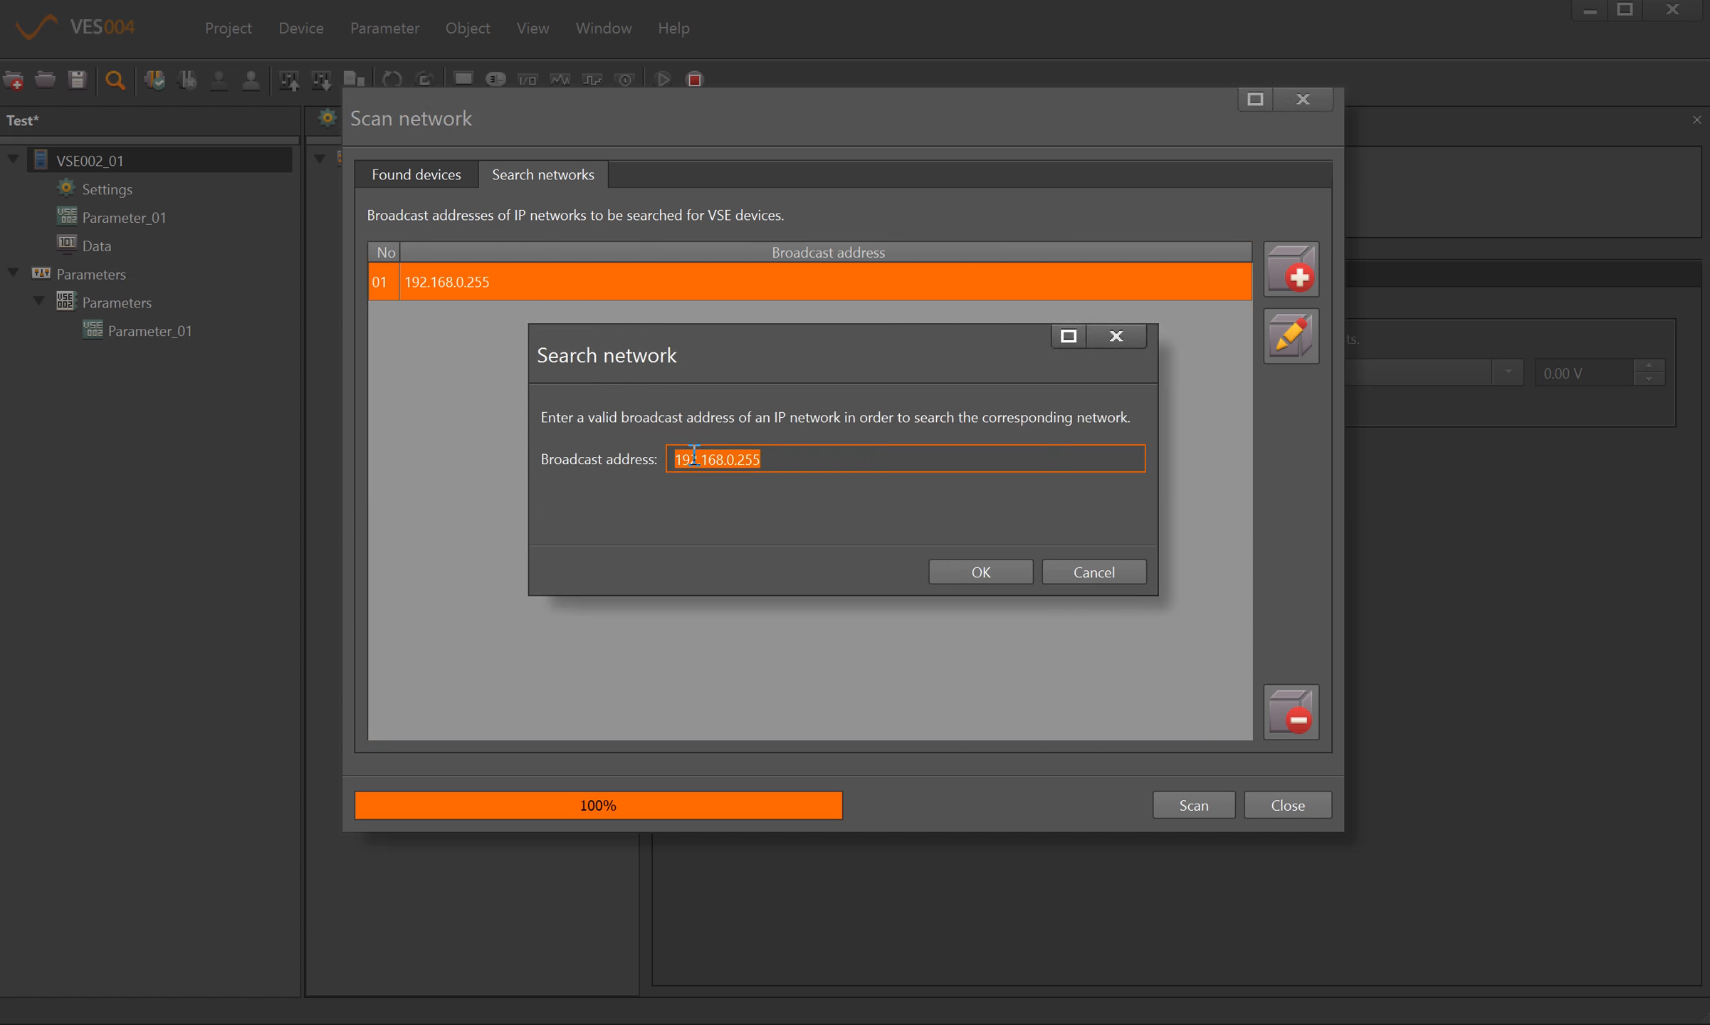
pyautogui.write('0.0.0.0')
pyautogui.click(975, 575)
pyautogui.click(1173, 802)
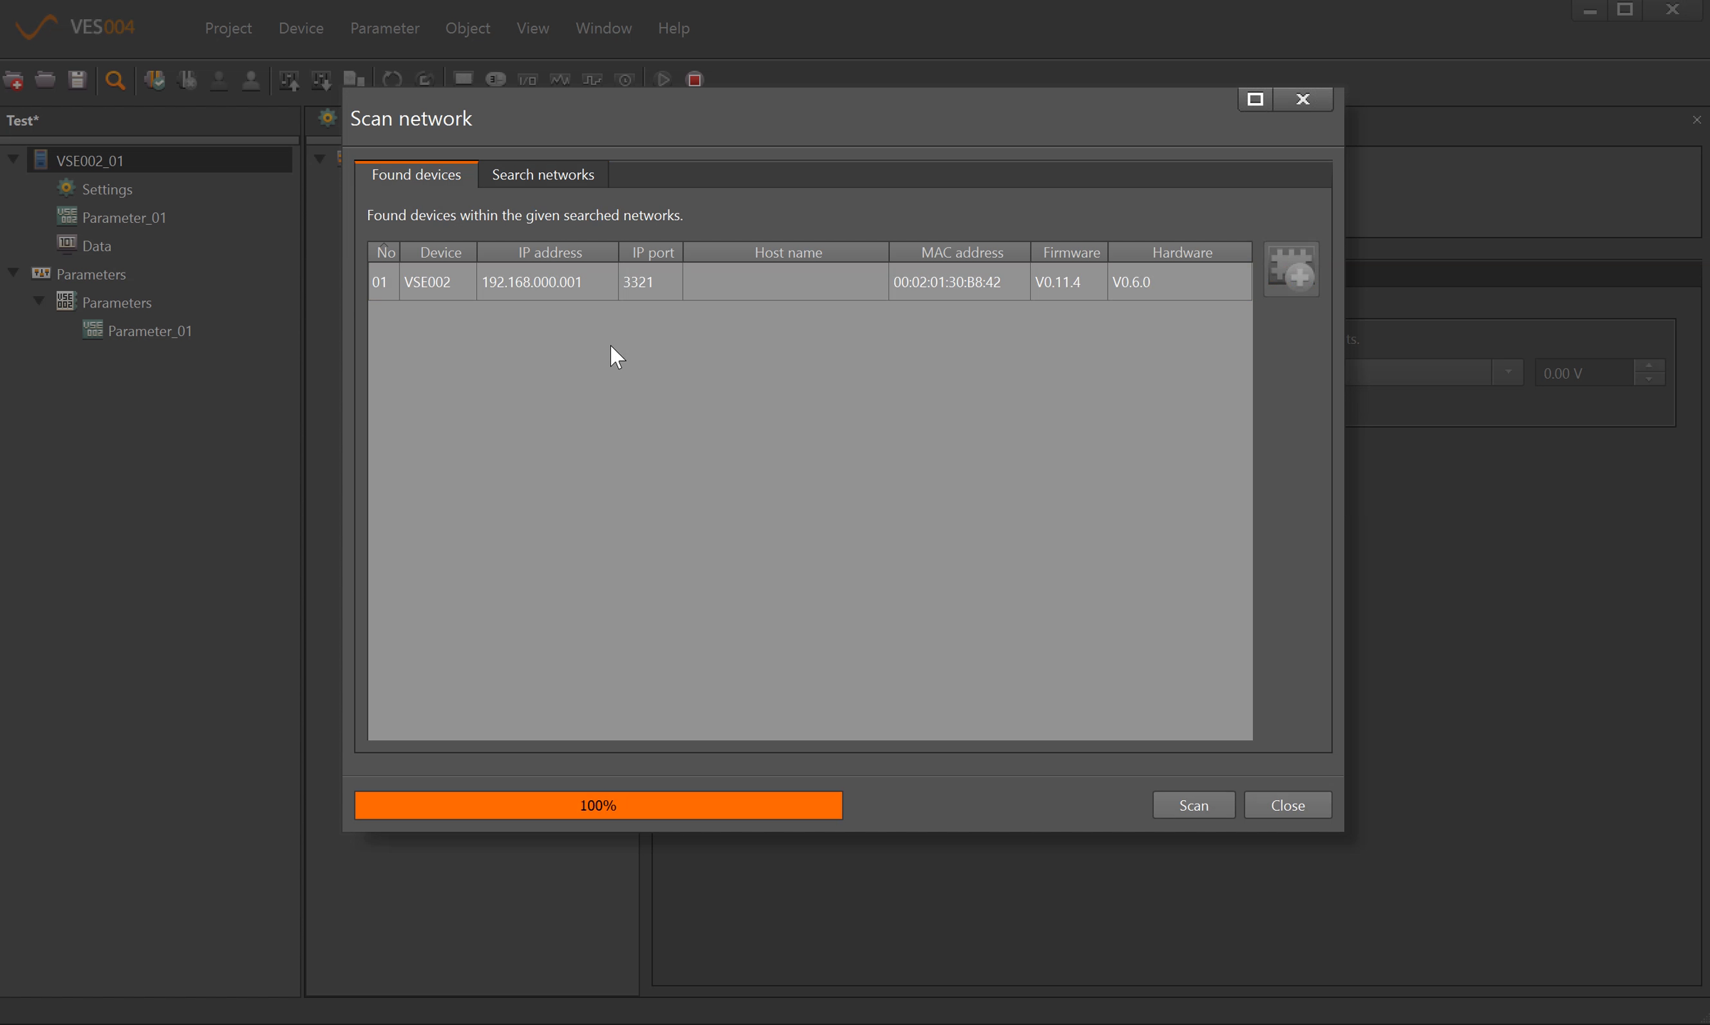
# - Assign the found VSE002 at 192.168.000.001 to the project's VSE002_01 device
pyautogui.click(589, 287)
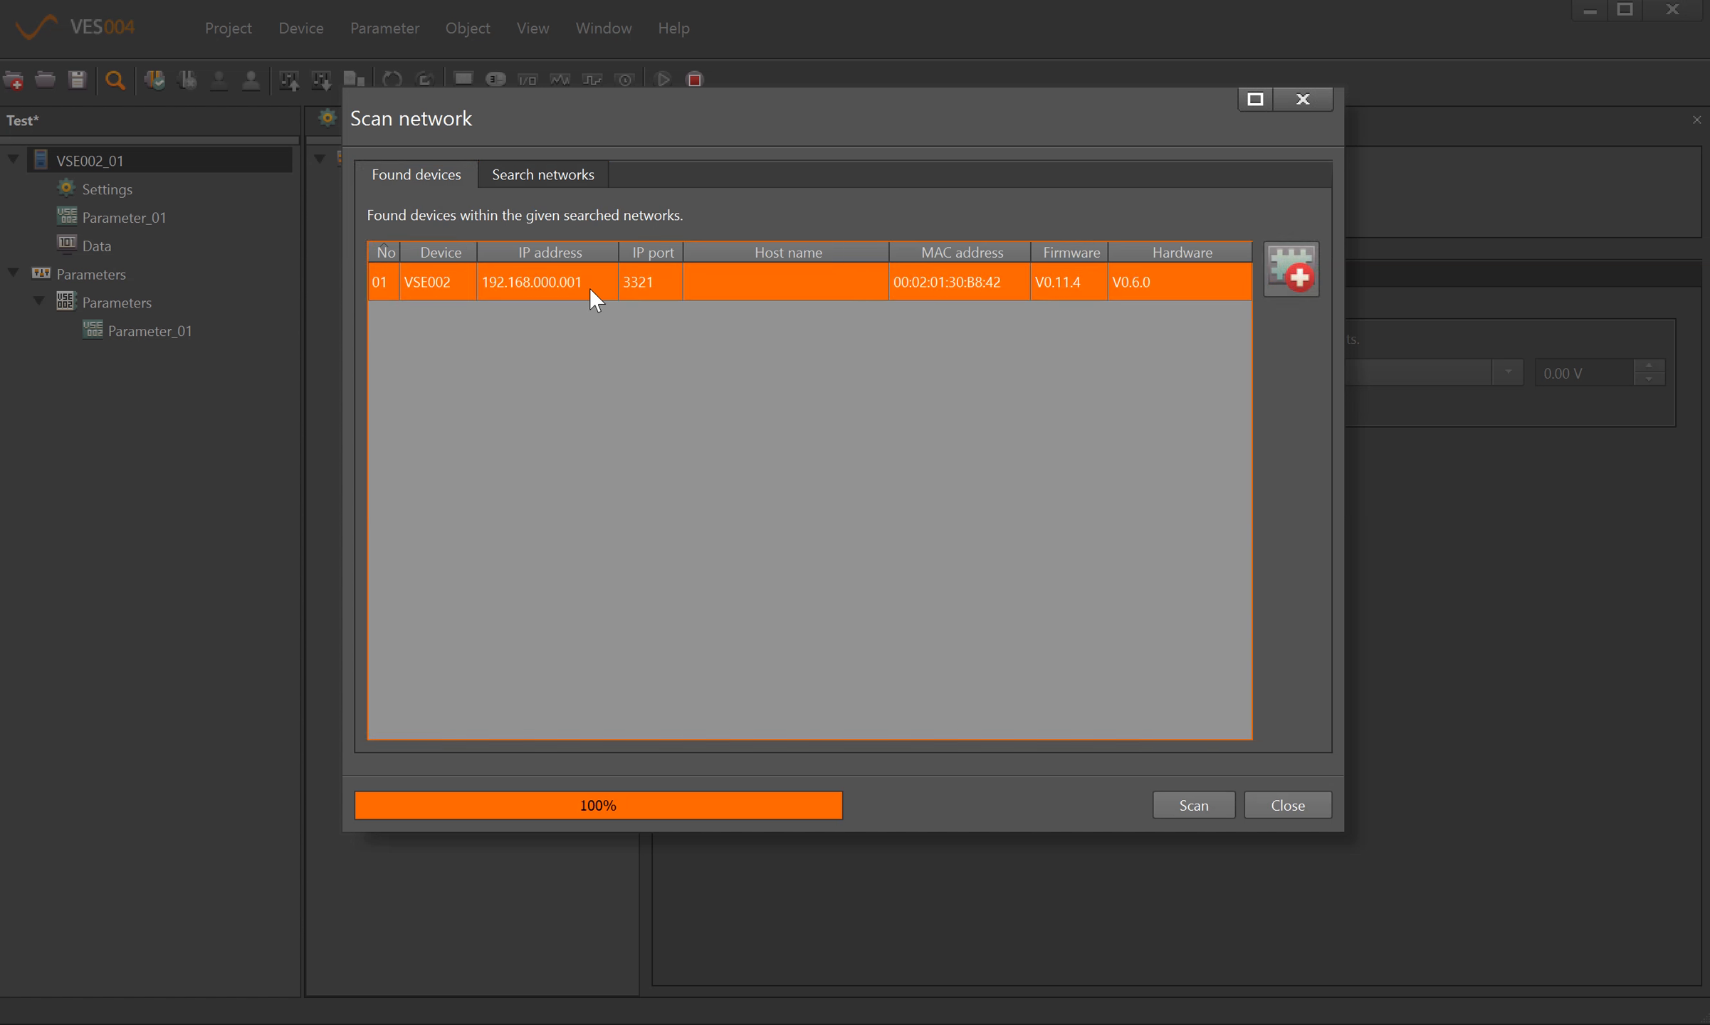
pyautogui.doubleClick(590, 286)
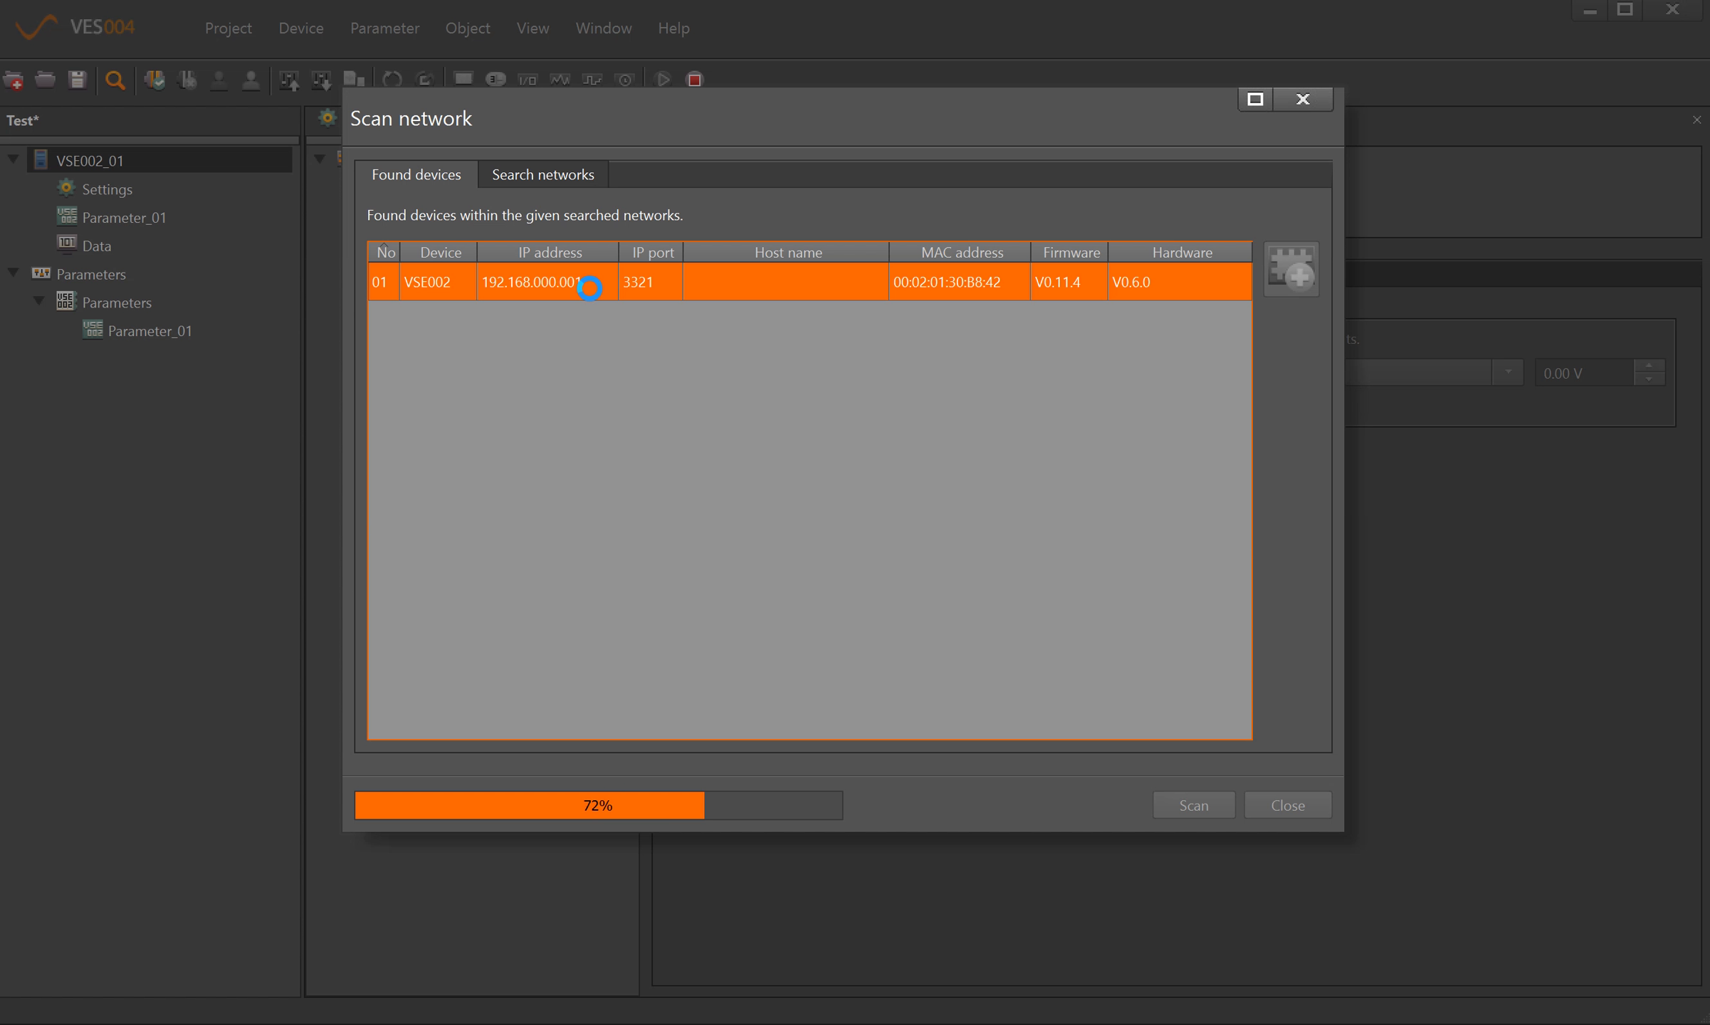
pyautogui.rightClick(590, 287)
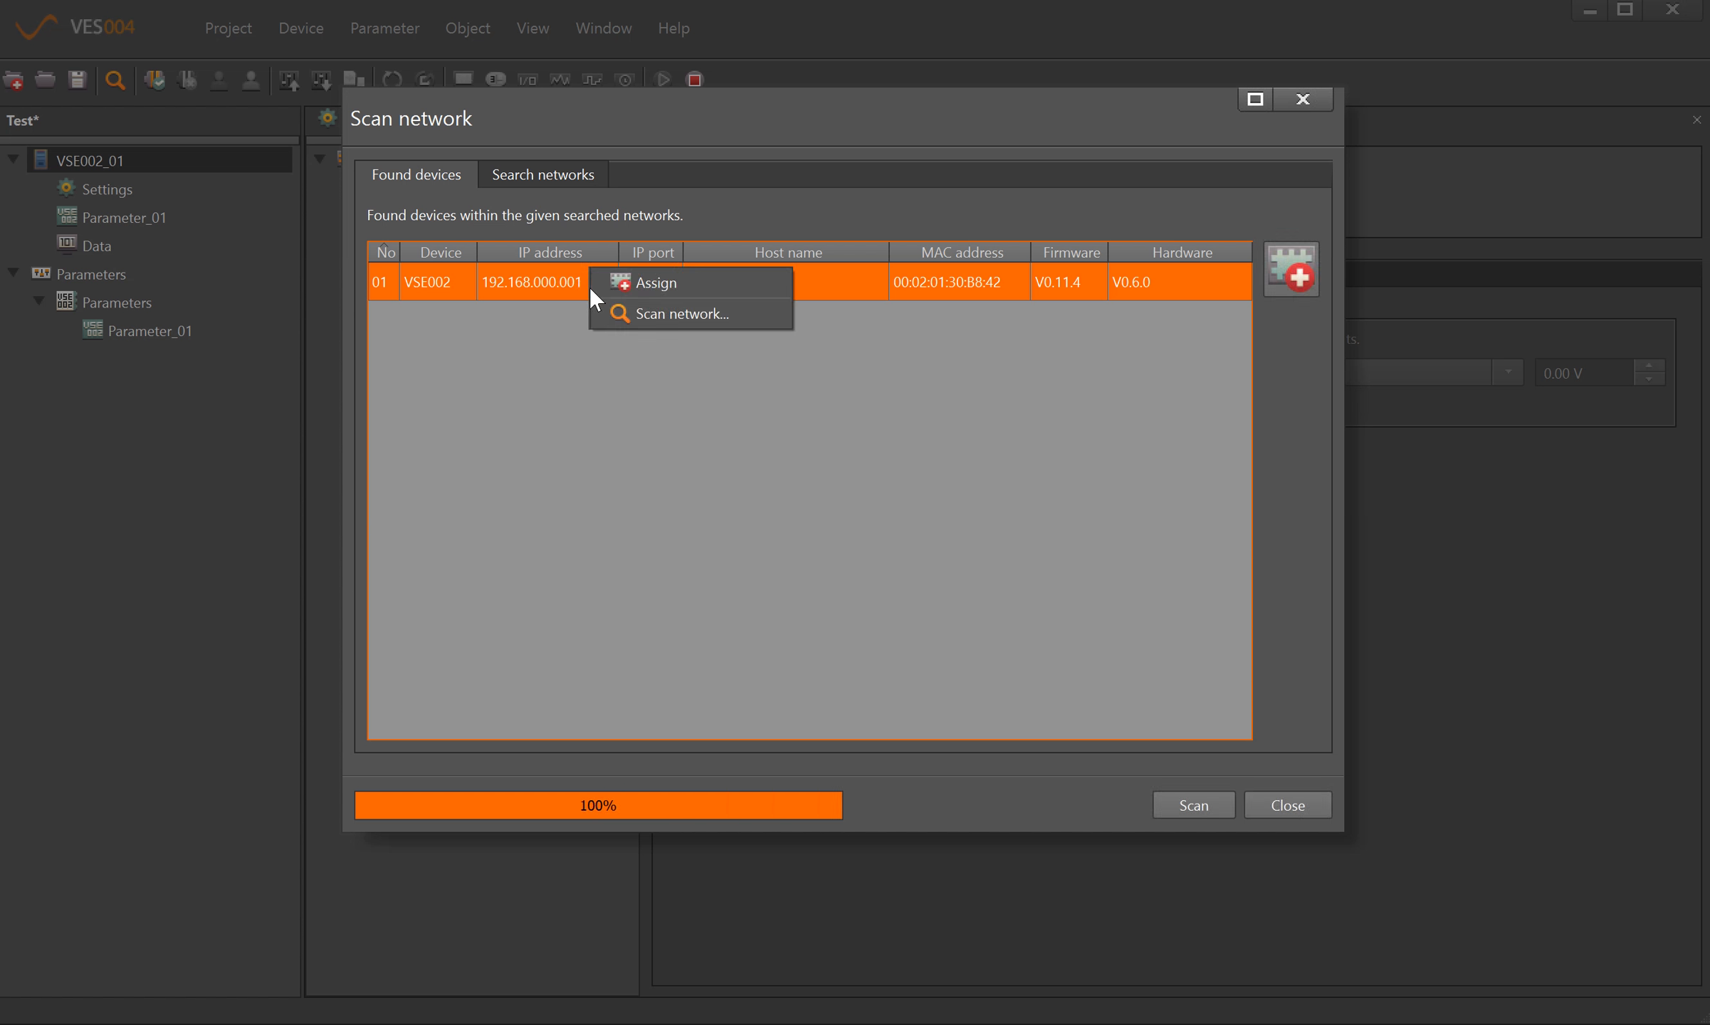
pyautogui.click(643, 285)
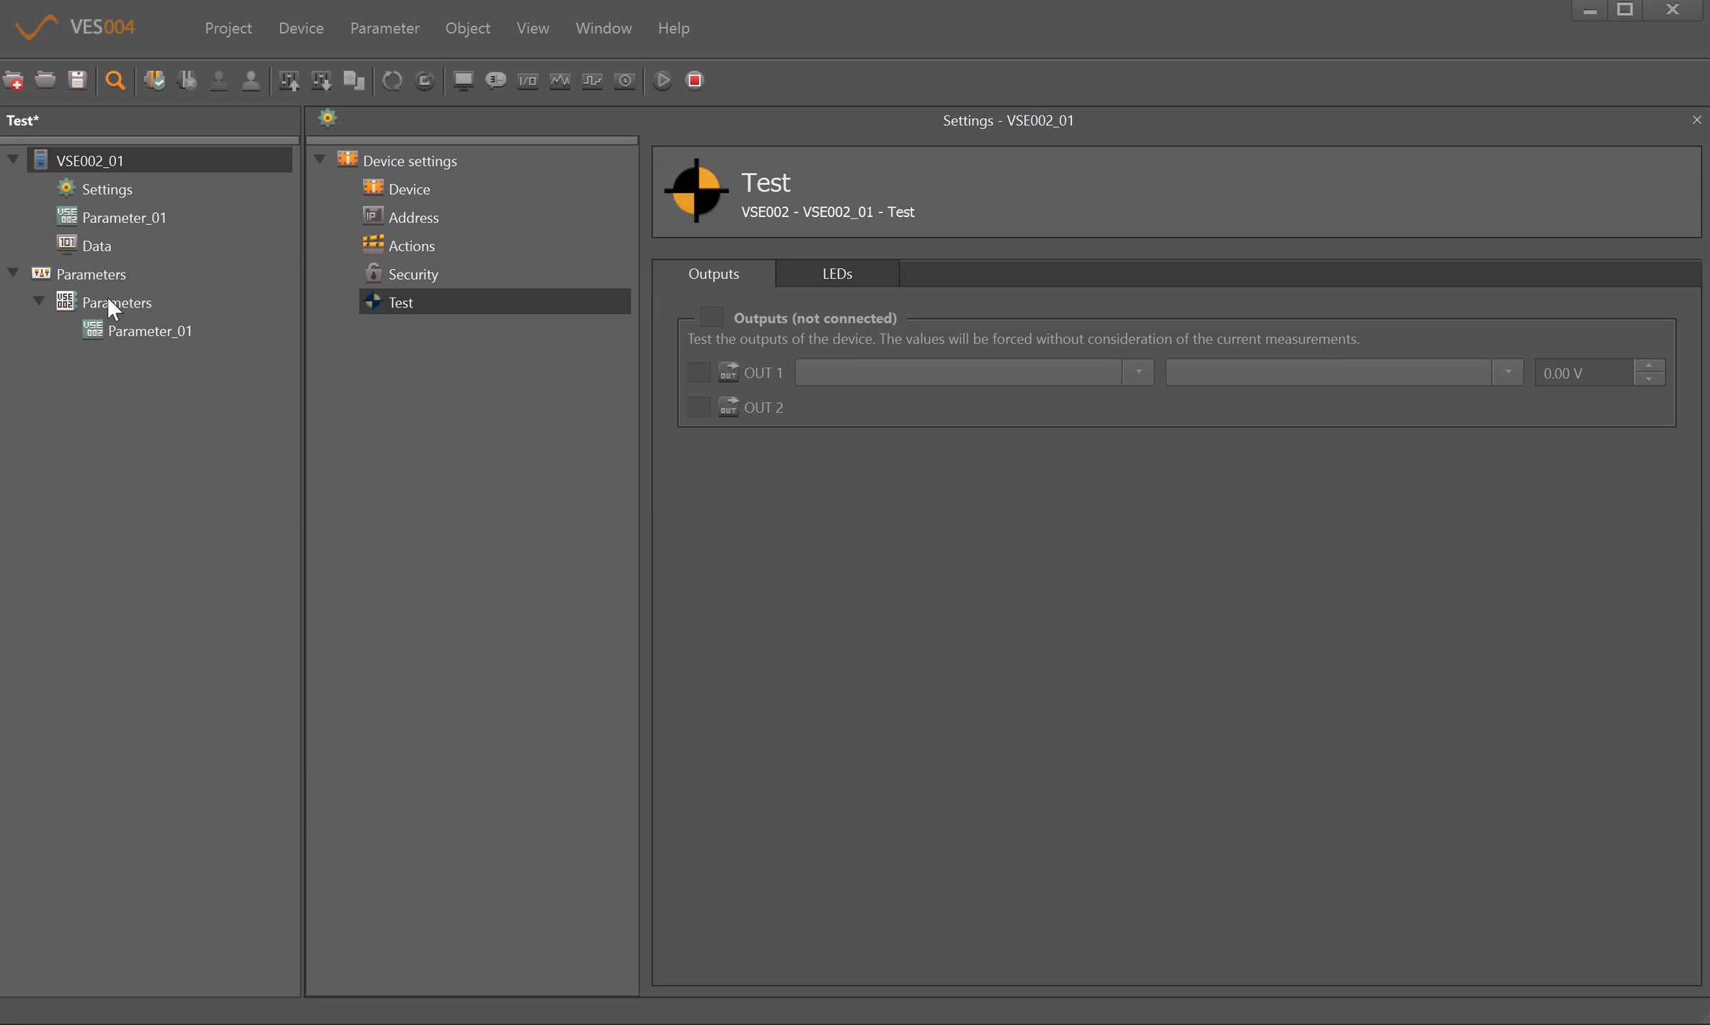
# - Connect to VSE002_01 and review its Device and Address settings
pyautogui.rightClick(79, 161)
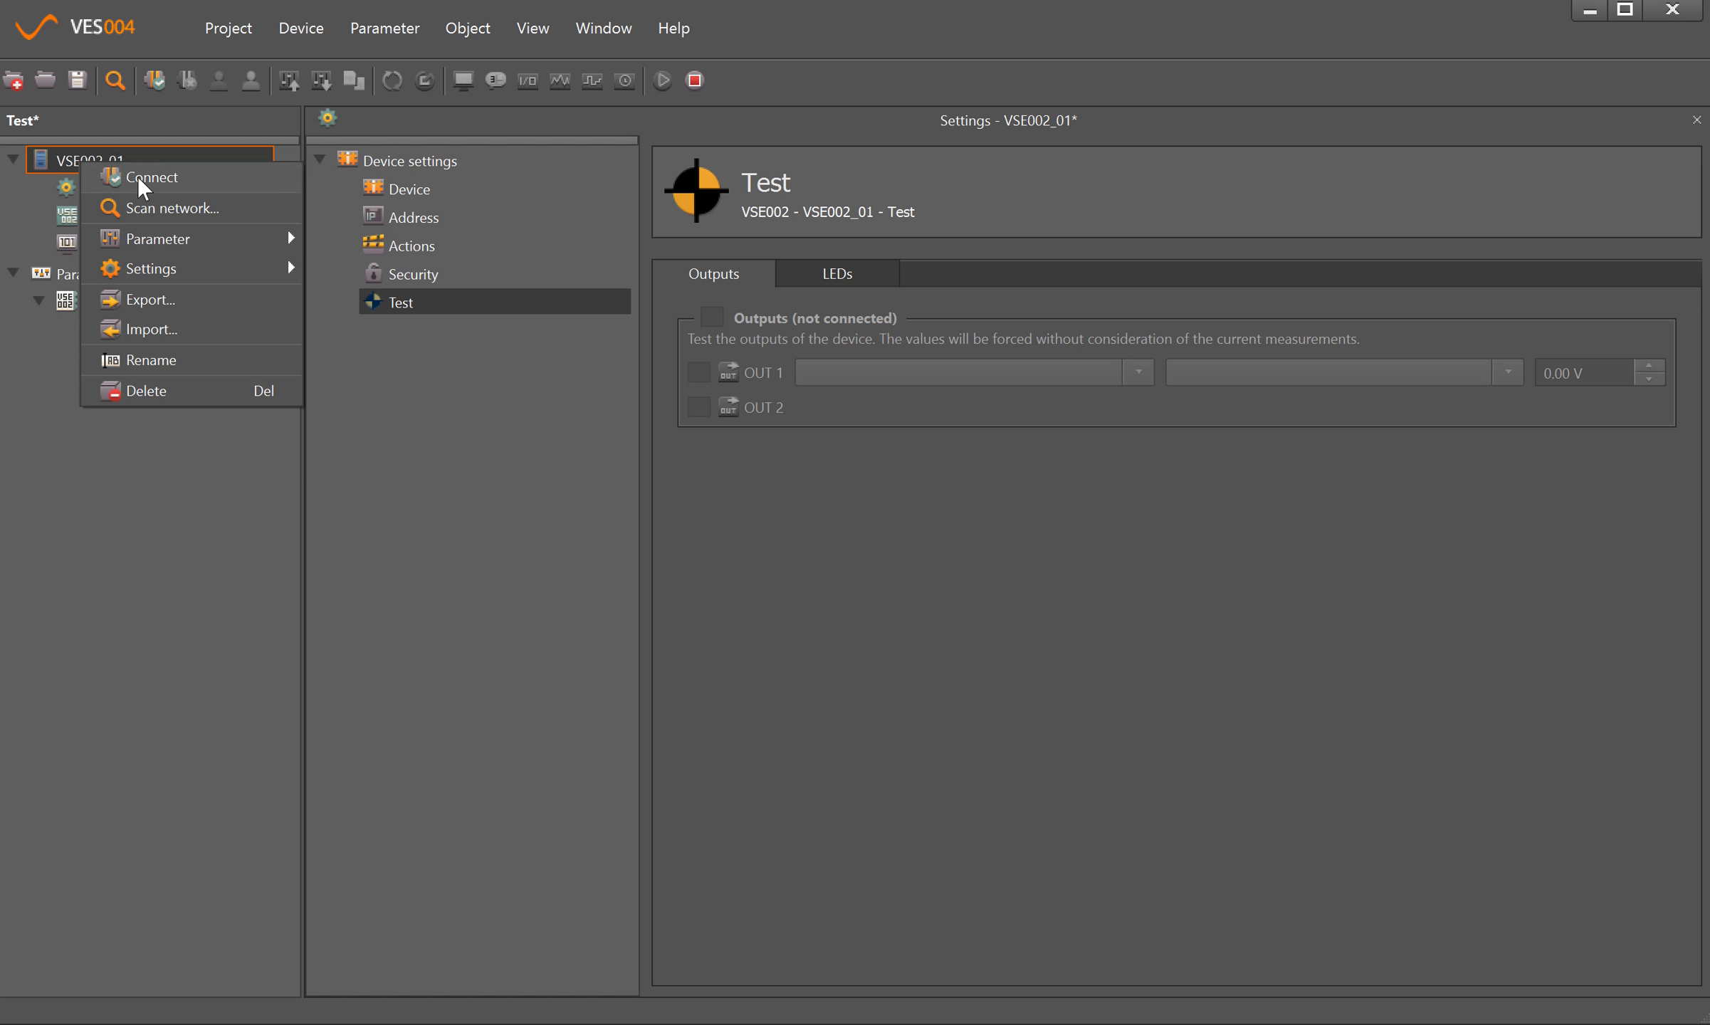
pyautogui.click(137, 177)
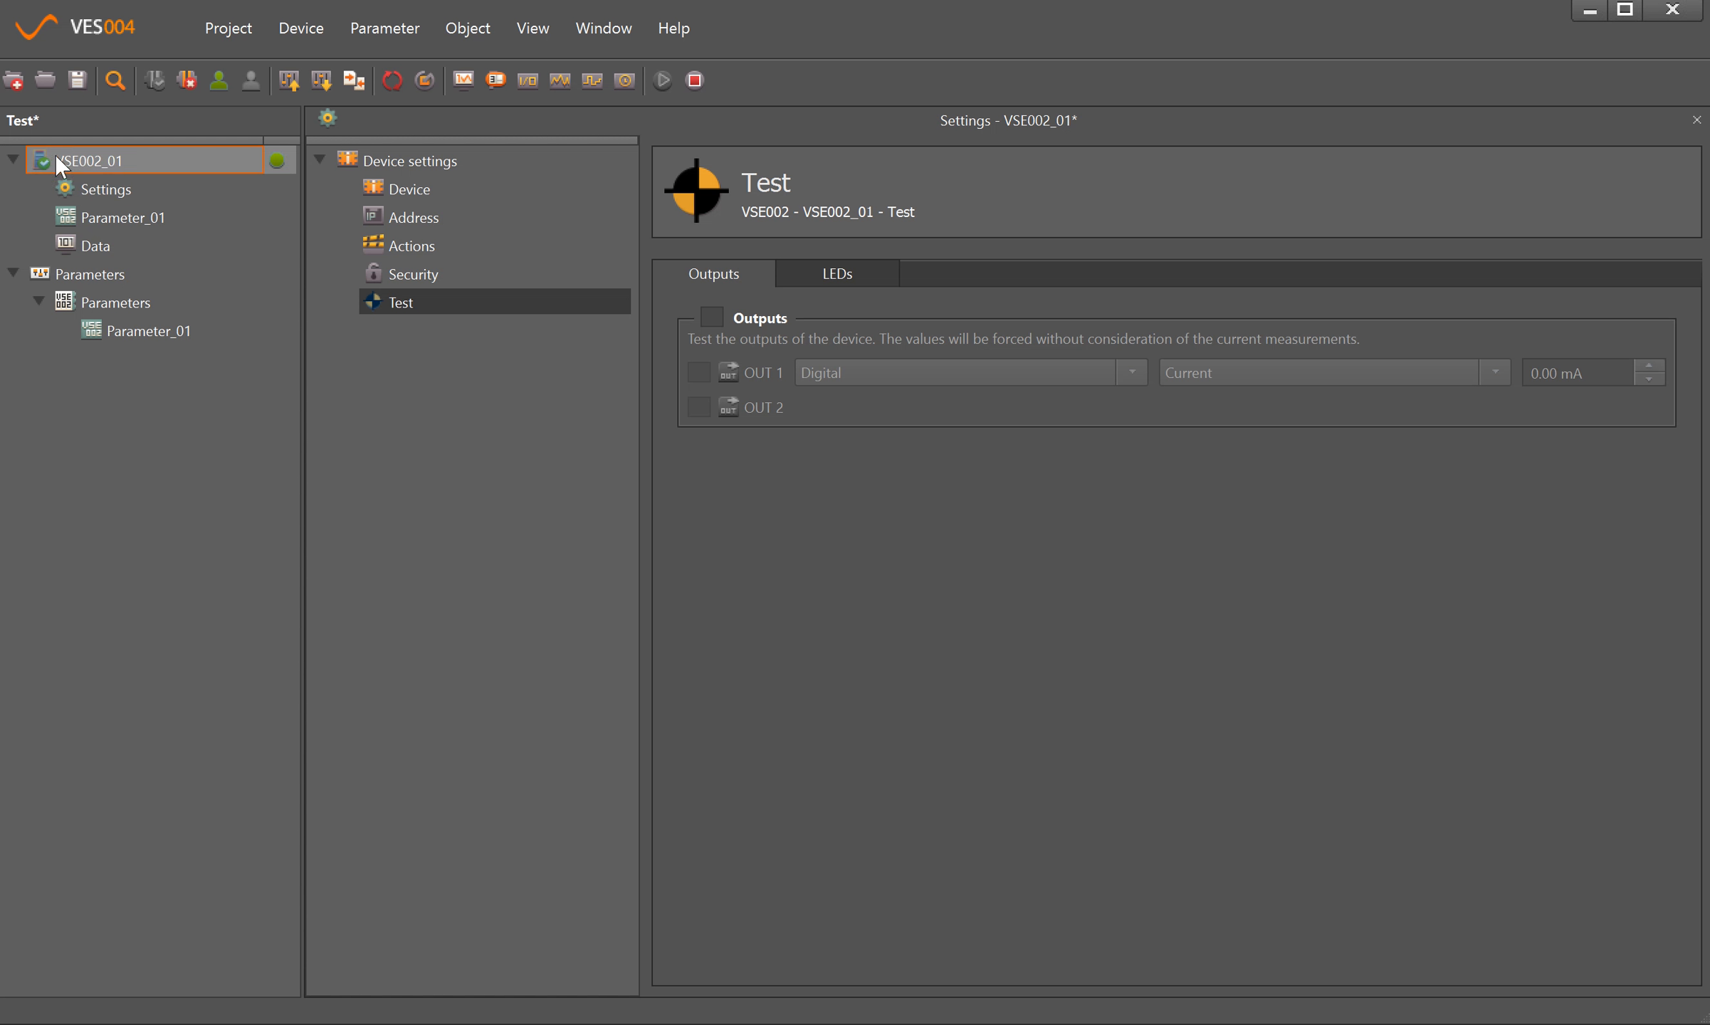
pyautogui.click(411, 186)
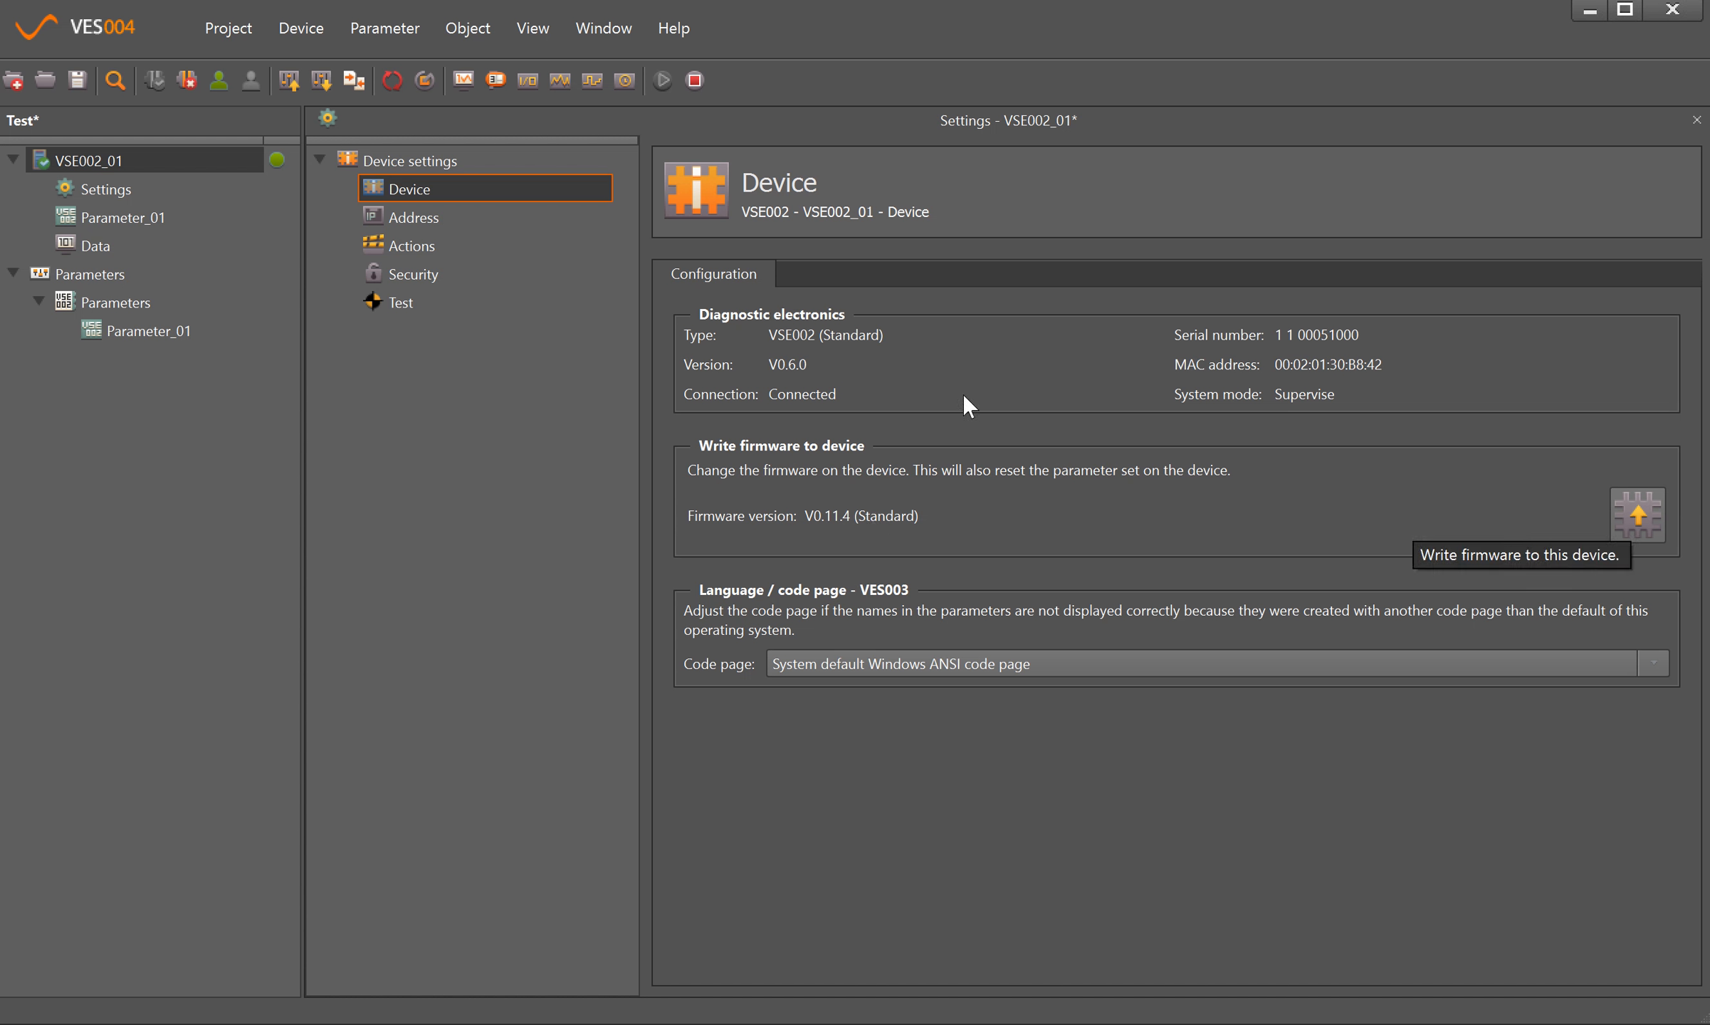
pyautogui.click(409, 217)
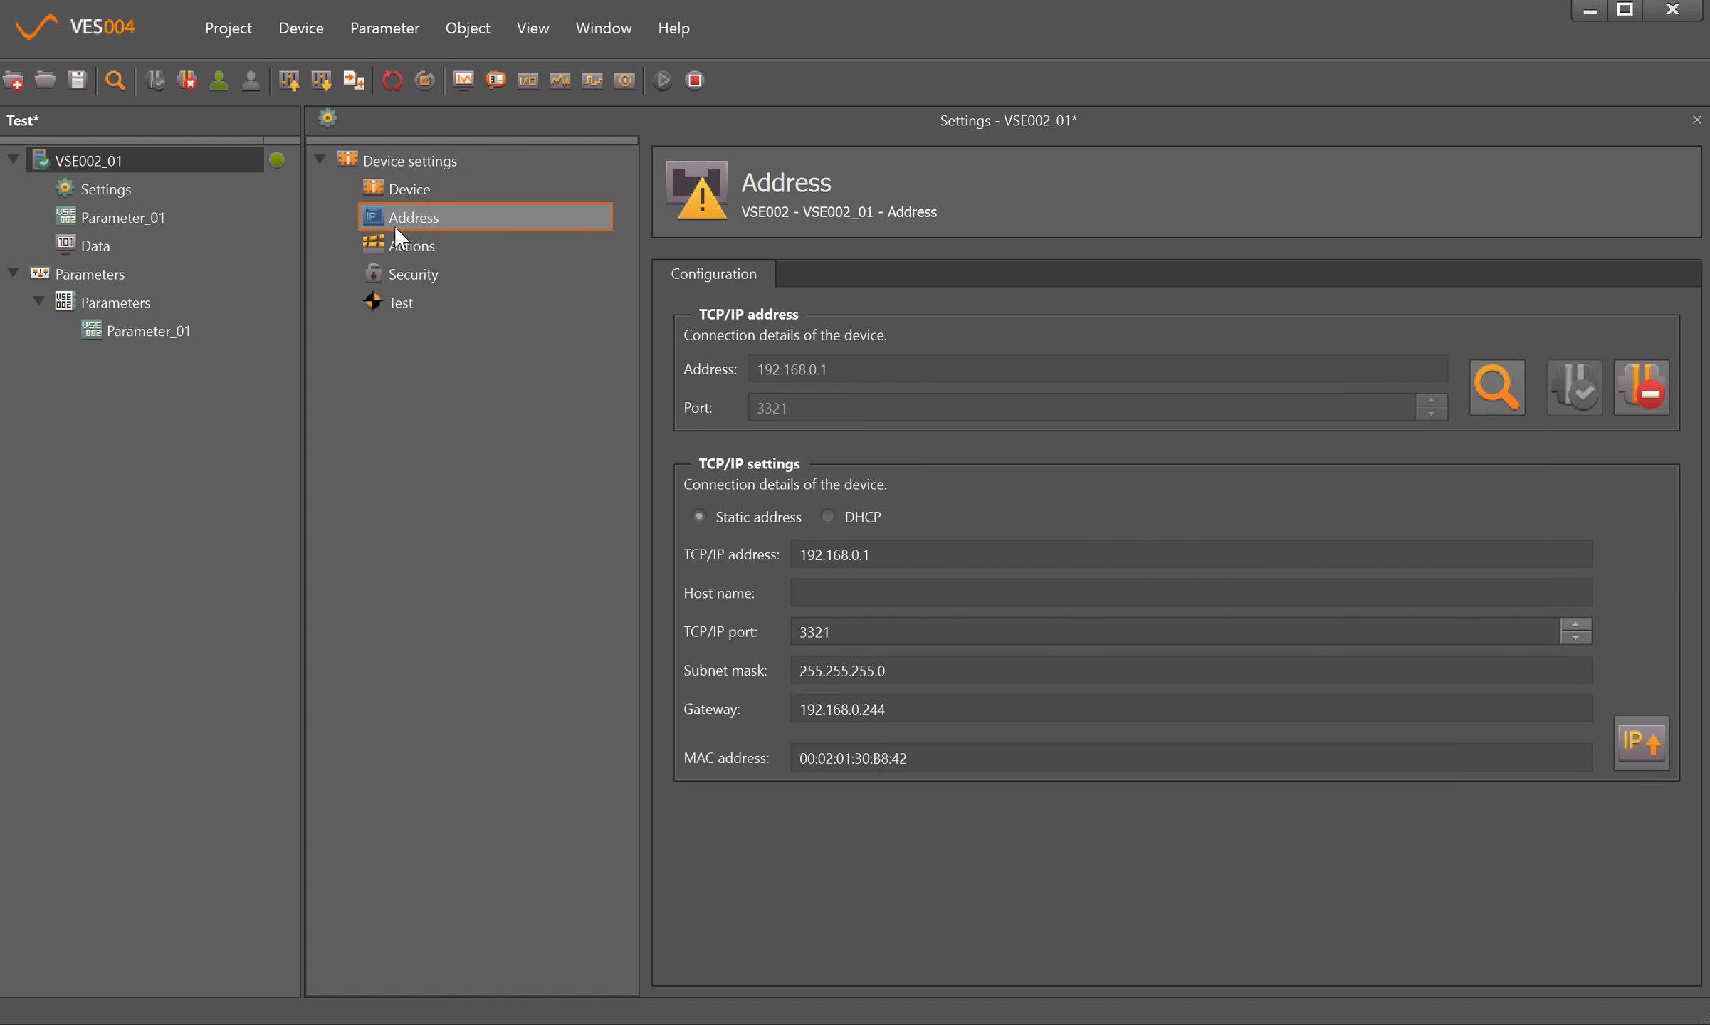